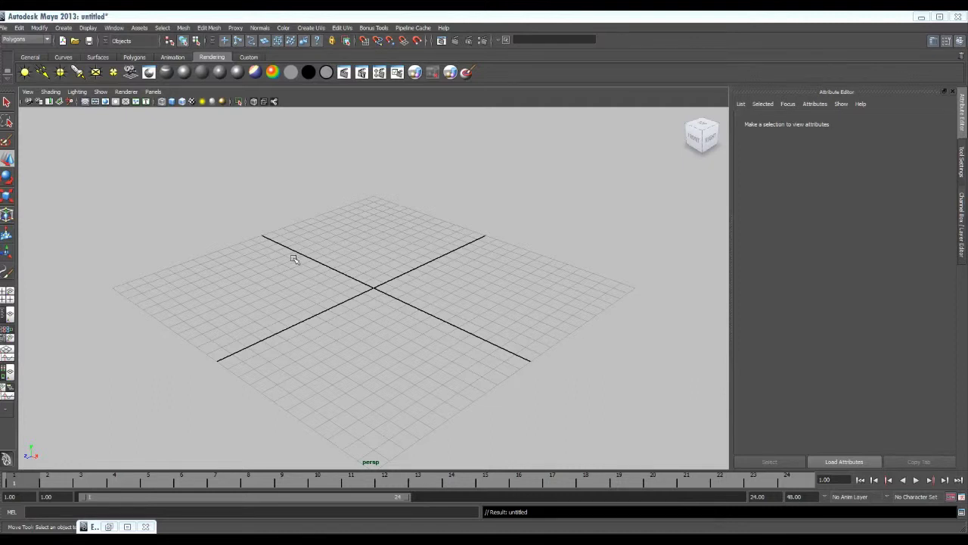
Step: Open the Visor and display the funMesh folder of Paint Effects brushes, keeping the viewport's grid accessible
{"action": "left_click", "coordinate": [114, 28]}
{"action": "mouse_move", "coordinate": [133, 47]}
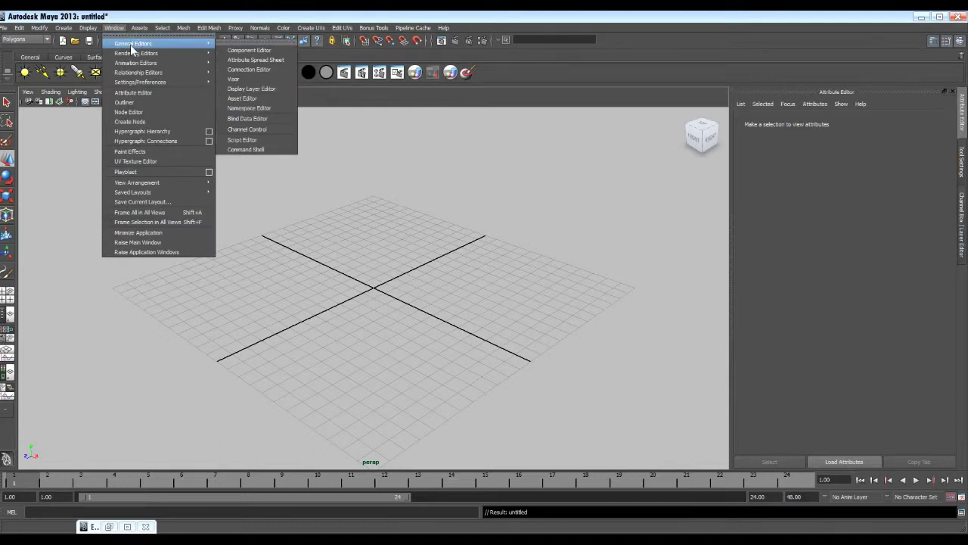
{"action": "left_click", "coordinate": [246, 78]}
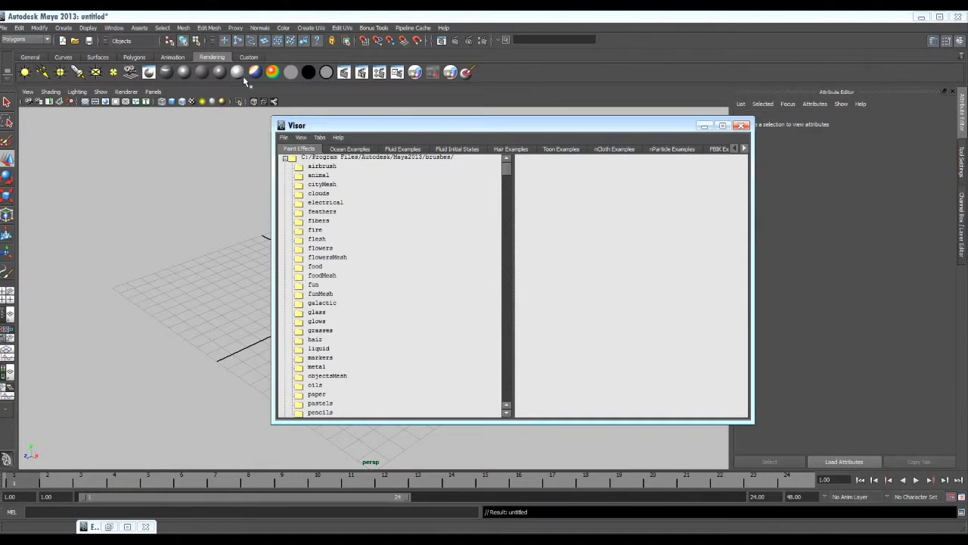
{"action": "left_click_drag", "start_coordinate": [333, 130], "coordinate": [253, 138]}
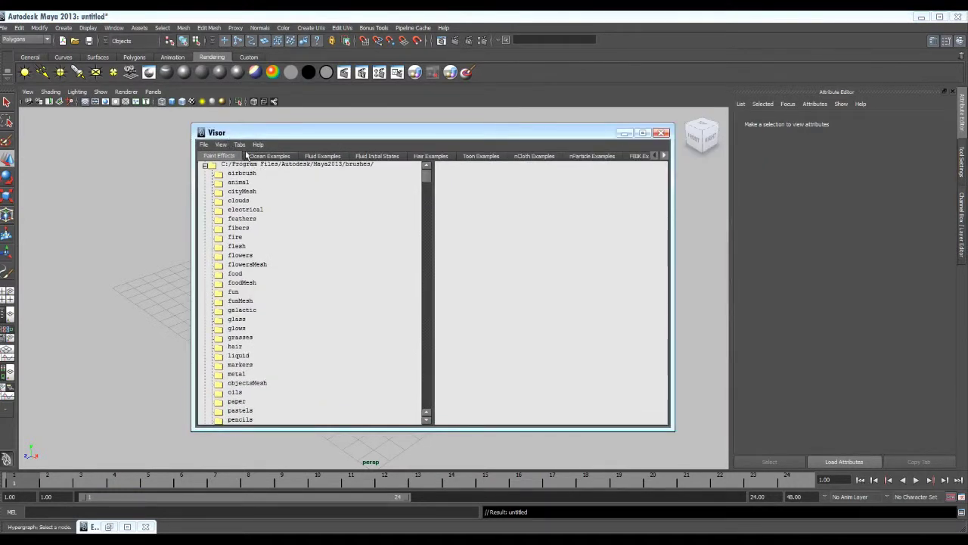
{"action": "left_click", "coordinate": [240, 192]}
{"action": "left_click", "coordinate": [235, 220]}
{"action": "left_click", "coordinate": [238, 302]}
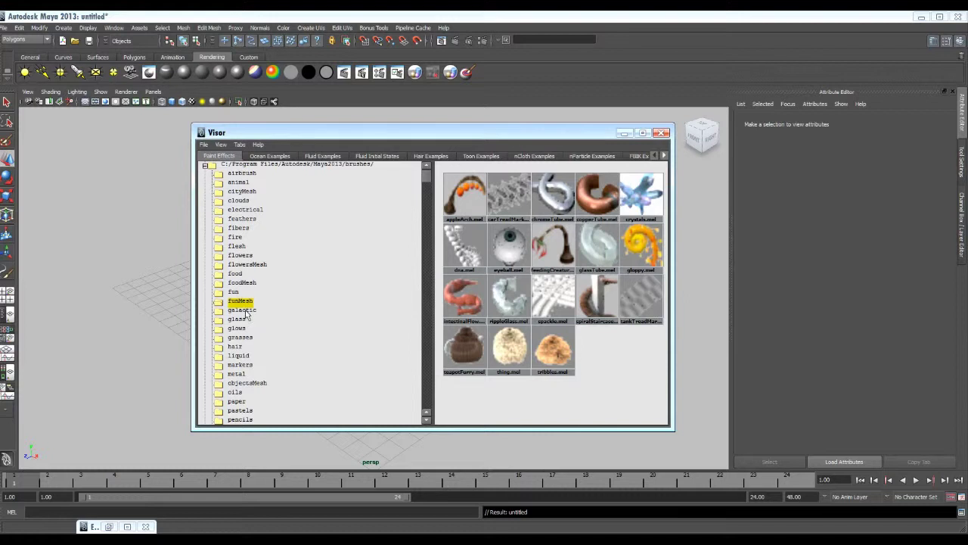
{"action": "left_click_drag", "start_coordinate": [338, 130], "coordinate": [580, 119]}
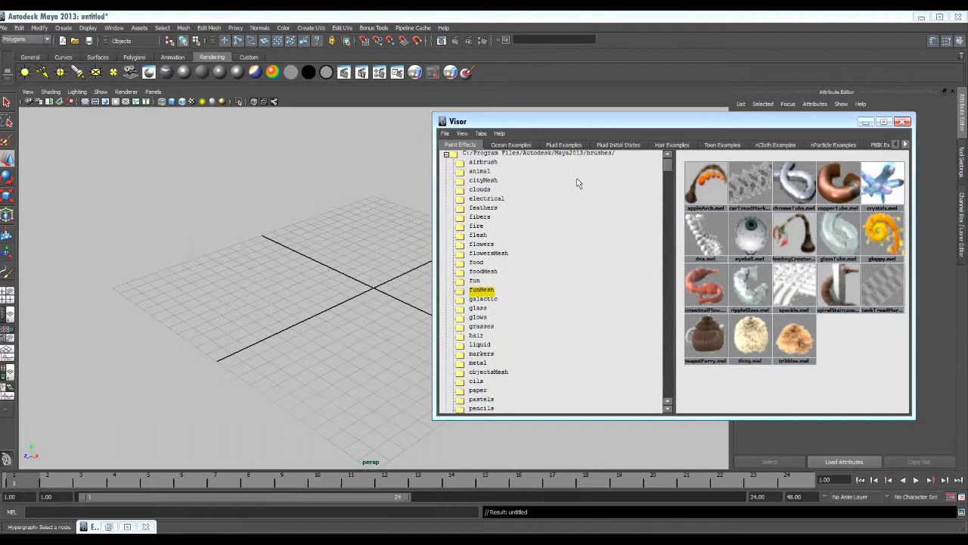
Step: Paint two strokes on the grid with the appleArch brush
{"action": "left_click", "coordinate": [708, 189]}
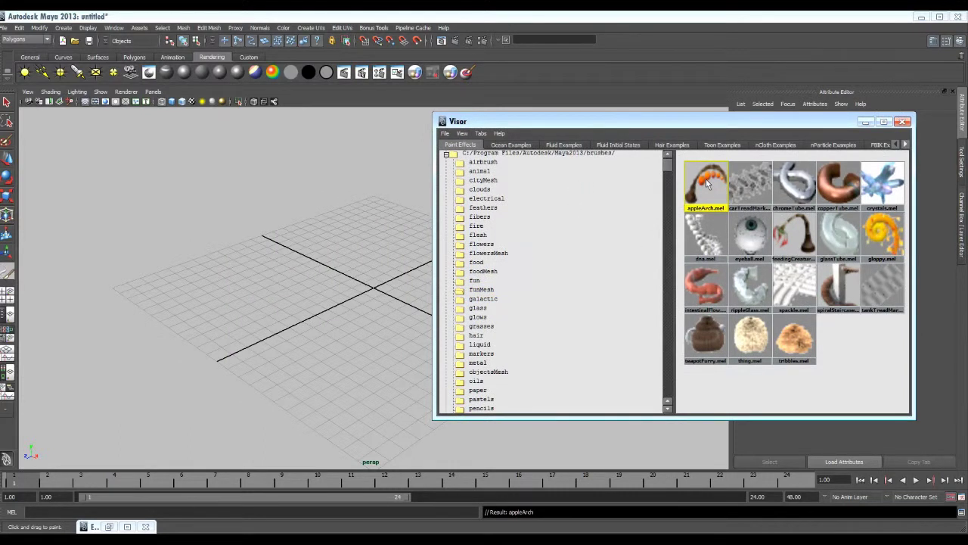
{"action": "left_click", "coordinate": [334, 289]}
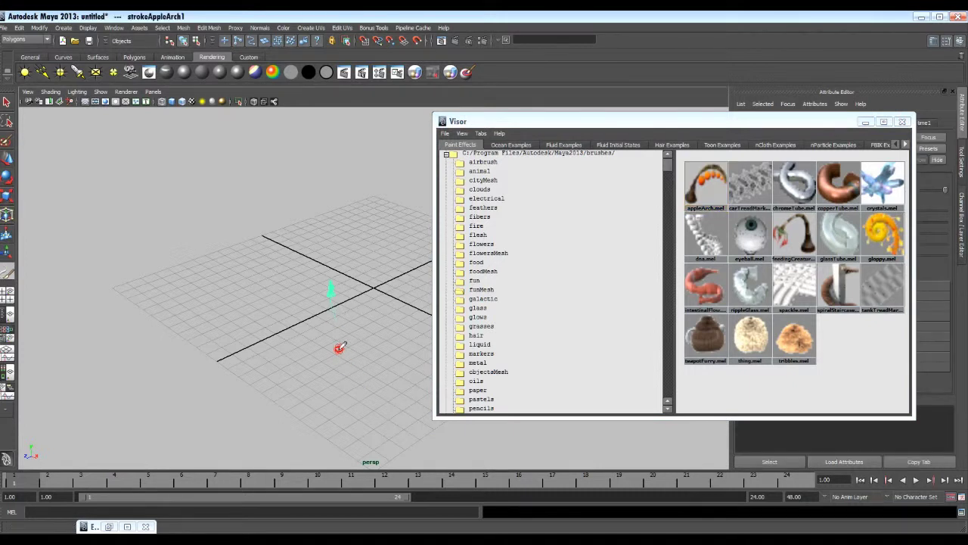
{"action": "left_click_drag", "start_coordinate": [302, 296], "coordinate": [264, 312]}
{"action": "scroll", "coordinate": [288, 345], "scroll_direction": "up", "scroll_amount": 3}
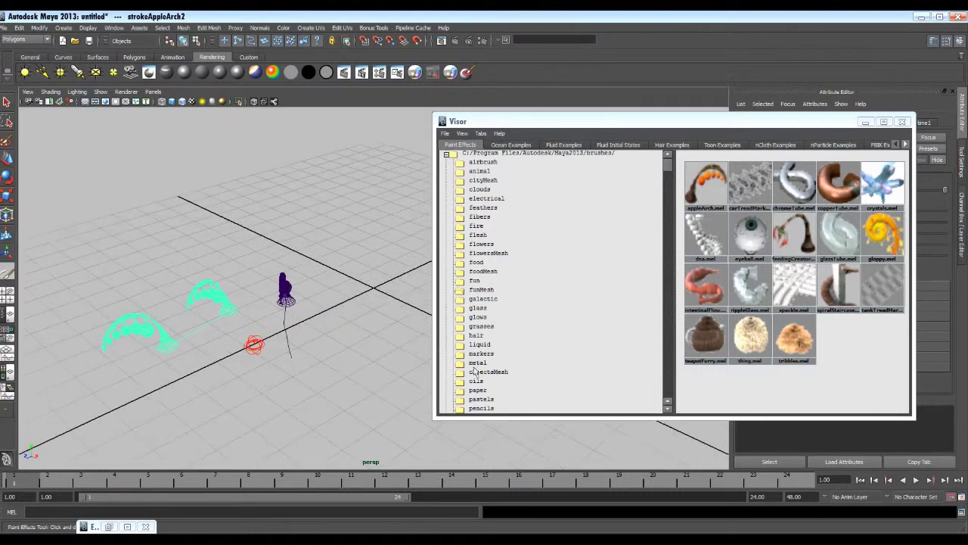
{"action": "scroll", "coordinate": [282, 369], "scroll_direction": "up", "scroll_amount": 4}
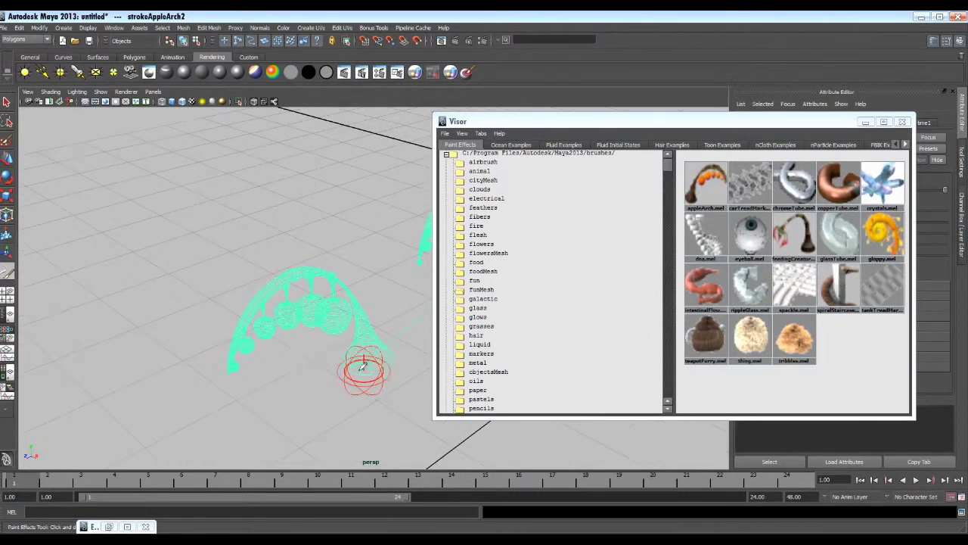
Step: Minimize the Visor and display the apple arches smooth shaded with nothing selected
{"action": "left_click", "coordinate": [865, 121]}
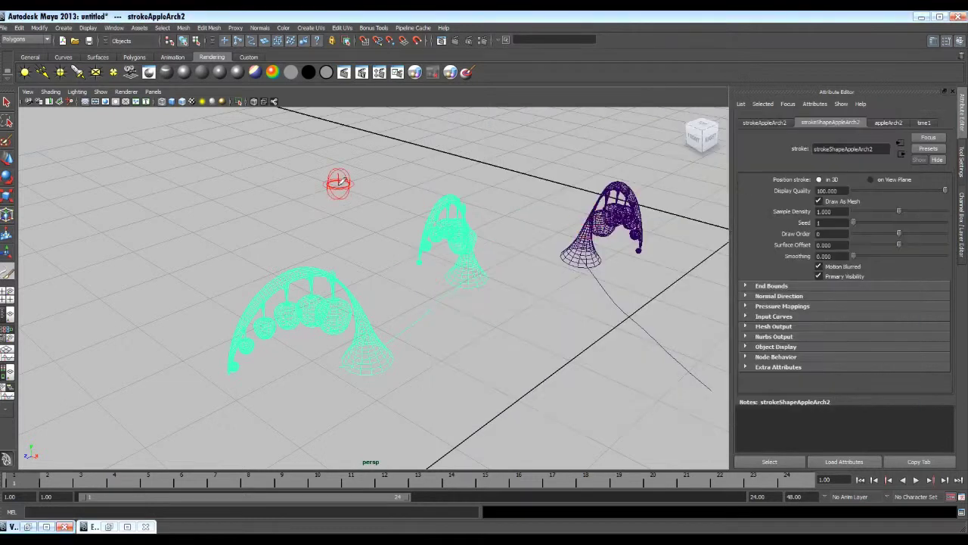
{"action": "left_click", "coordinate": [172, 102]}
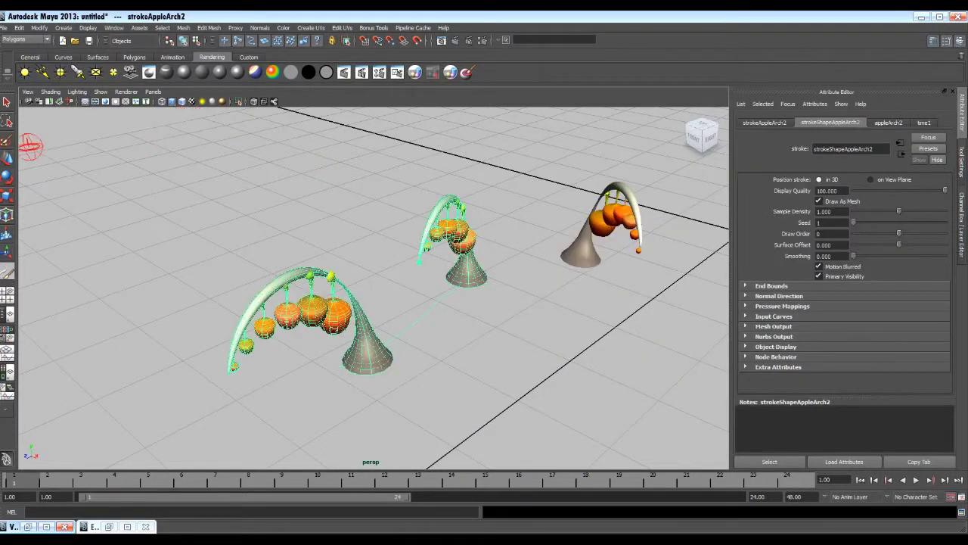
{"action": "left_click", "coordinate": [6, 101]}
{"action": "left_click", "coordinate": [335, 252]}
{"action": "left_click_drag", "start_coordinate": [556, 349], "coordinate": [449, 313], "text": "alt"}
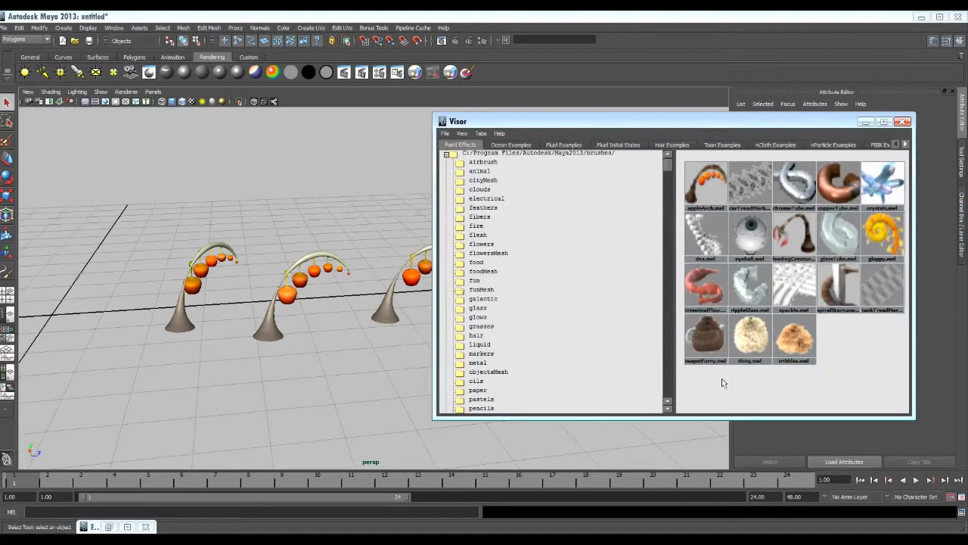
Step: Paint two eyeball strokes in front of the apple arches and one teapotFurry stroke behind them
{"action": "left_click", "coordinate": [749, 234]}
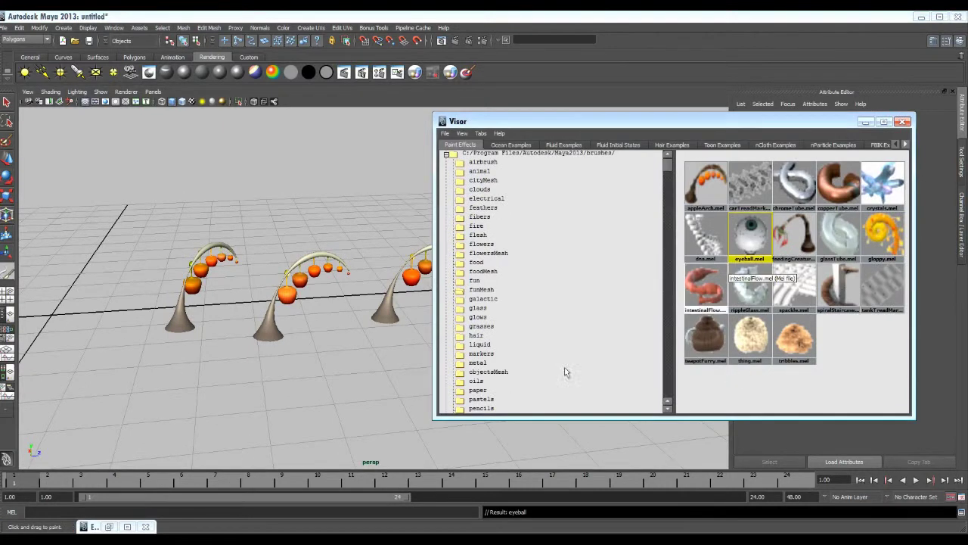
{"action": "left_click", "coordinate": [226, 367]}
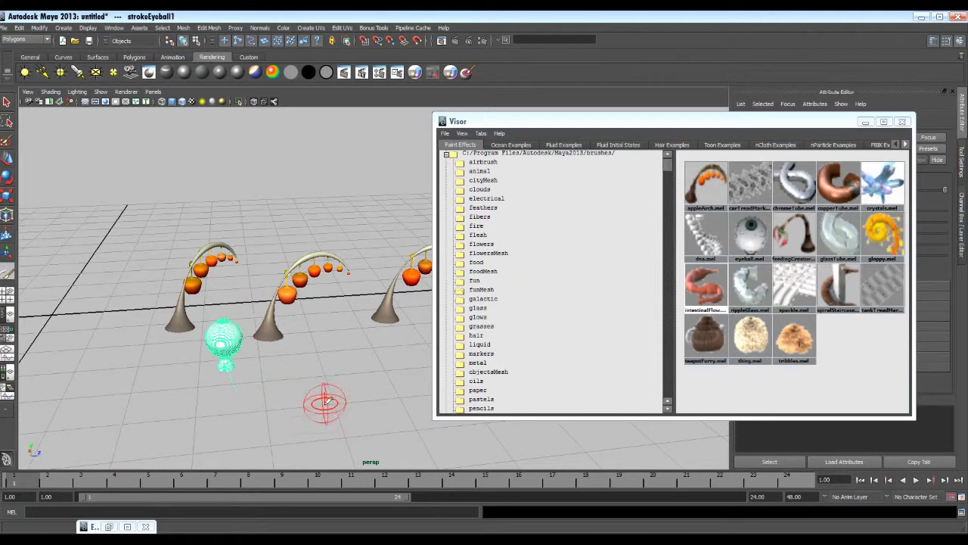
{"action": "left_click", "coordinate": [335, 367]}
{"action": "left_click", "coordinate": [705, 337]}
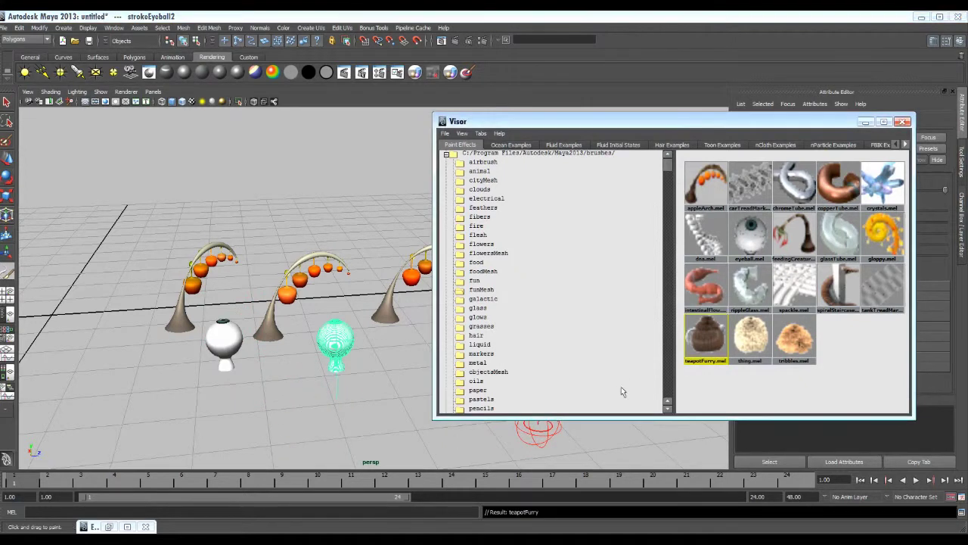
{"action": "left_click", "coordinate": [344, 217]}
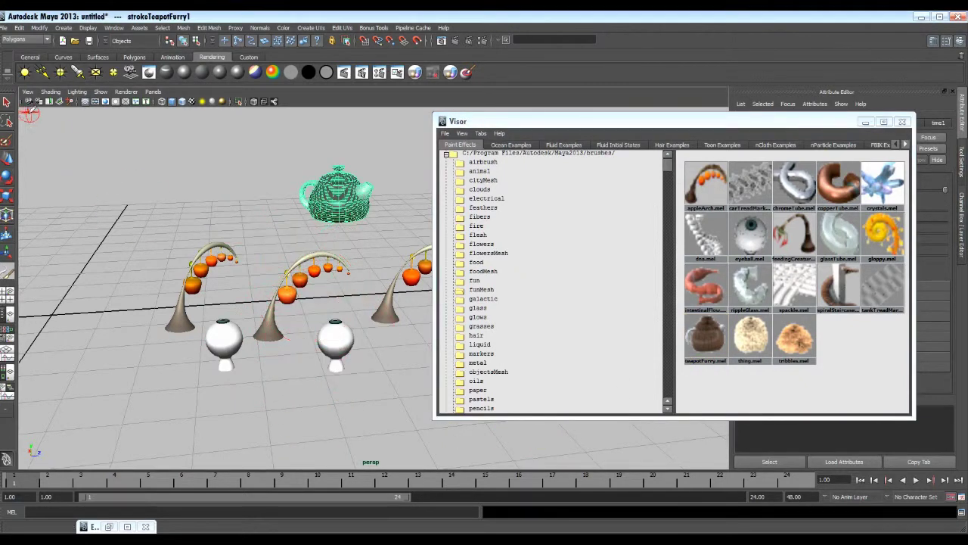
{"action": "left_click", "coordinate": [6, 100]}
{"action": "left_click", "coordinate": [261, 322]}
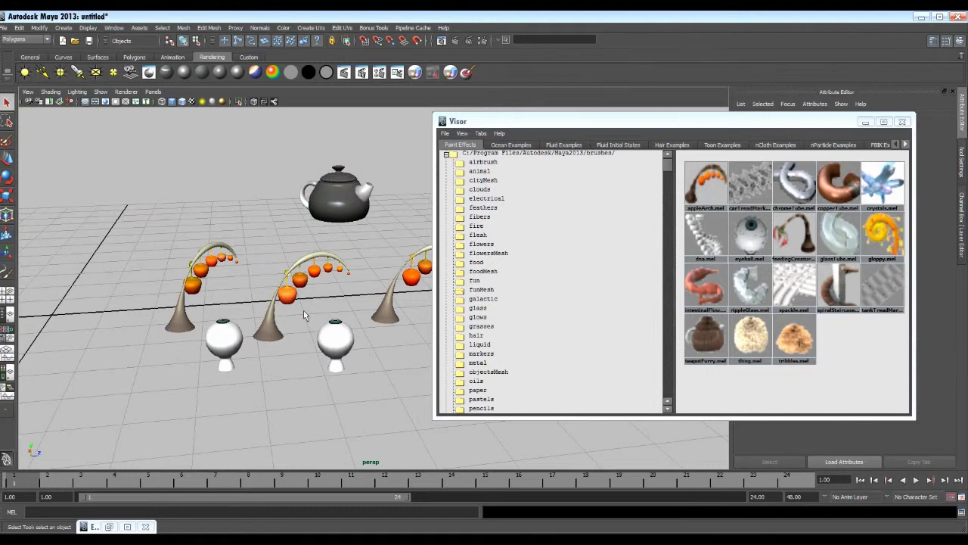
Step: Browse the hair brushes and display the treesMesh brush folder in the Visor
{"action": "left_click", "coordinate": [476, 335]}
{"action": "scroll", "coordinate": [473, 359], "scroll_direction": "down", "scroll_amount": 4}
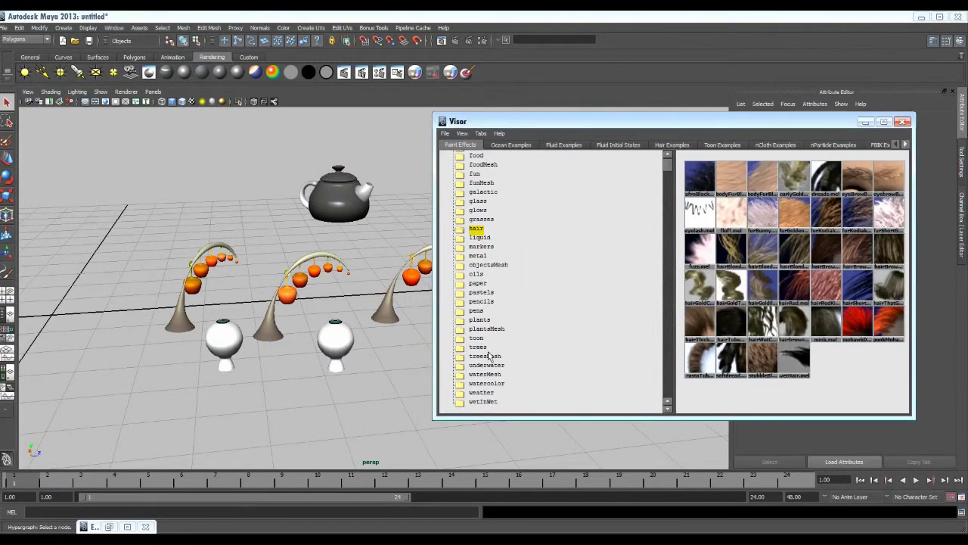
{"action": "left_click", "coordinate": [485, 356]}
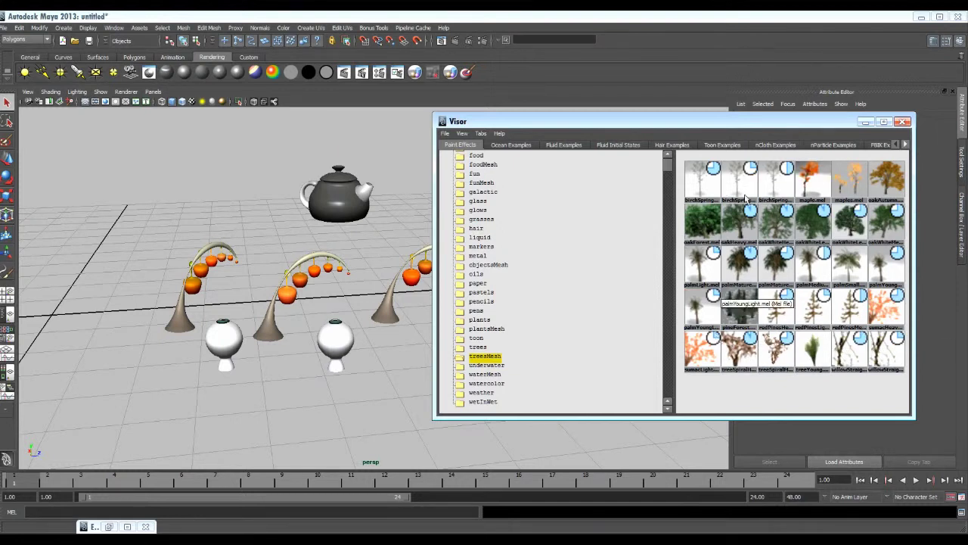
Step: Start a new empty scene without saving the current one
{"action": "left_click", "coordinate": [63, 41]}
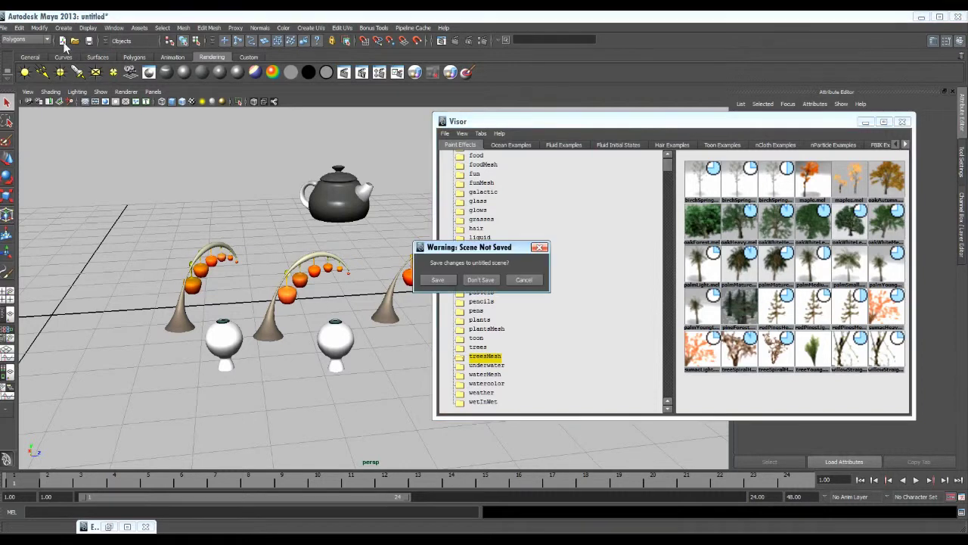
{"action": "left_click", "coordinate": [481, 280]}
{"action": "middle_click_drag", "start_coordinate": [350, 339], "coordinate": [257, 311], "text": "alt"}
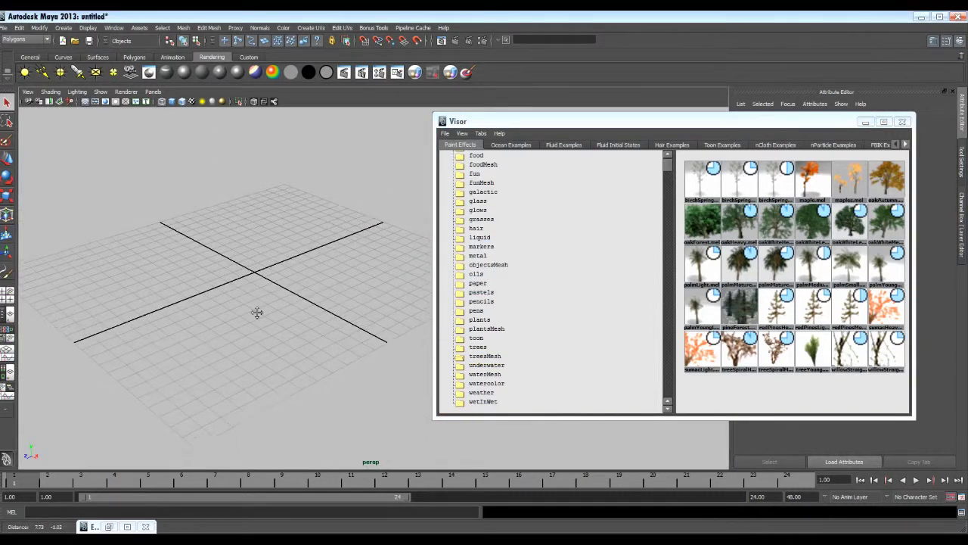
Step: Paint a single palm tree at the grid's center with the palmLight brush and deselect it
{"action": "left_click", "coordinate": [700, 268]}
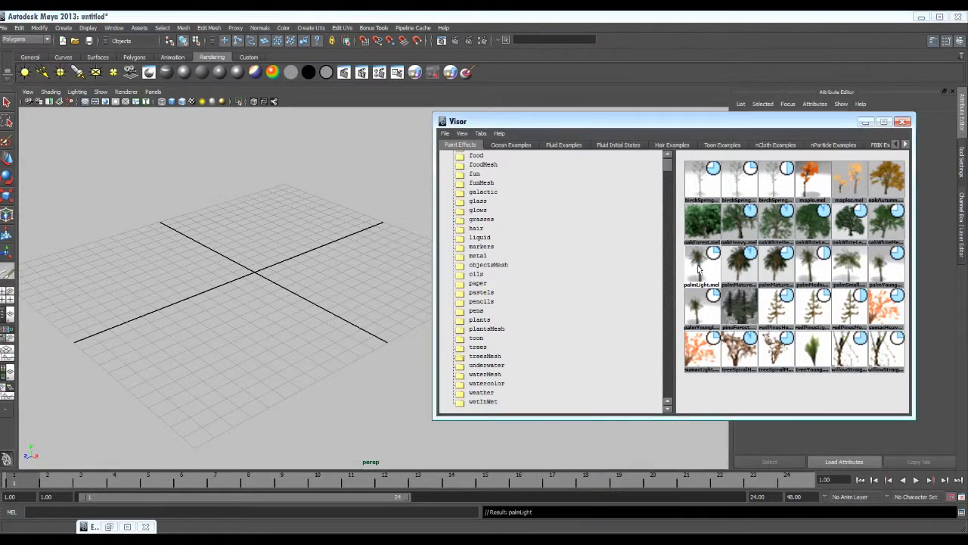
{"action": "left_click", "coordinate": [257, 266]}
{"action": "left_click_drag", "start_coordinate": [258, 266], "coordinate": [260, 285]}
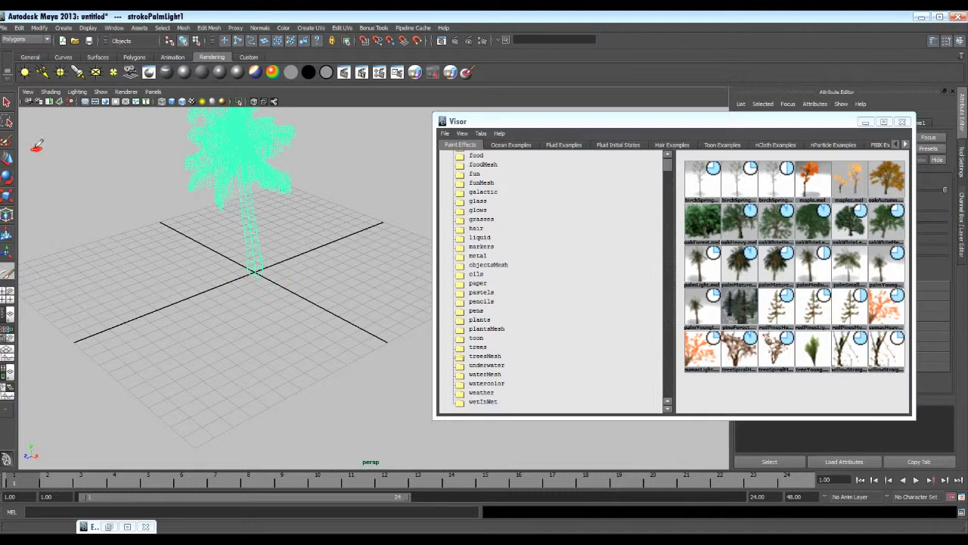
{"action": "left_click", "coordinate": [7, 101]}
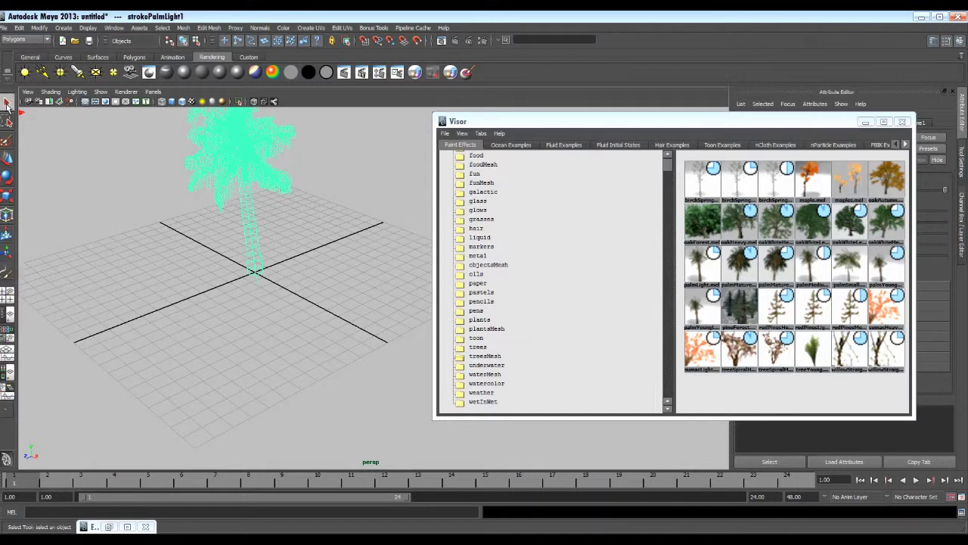
{"action": "left_click", "coordinate": [164, 199]}
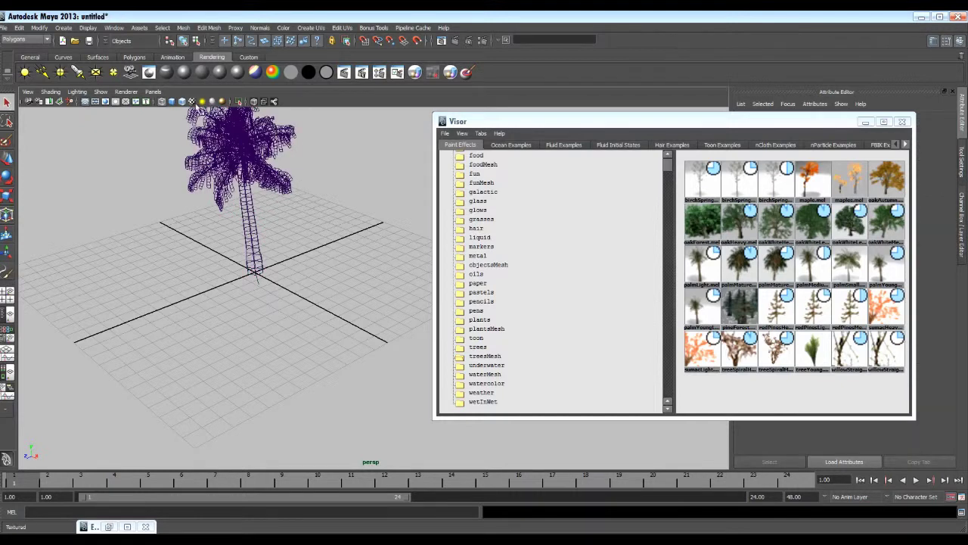
Step: Display the palm tree smooth shaded from a low front view and minimize the Visor
{"action": "key", "text": "5"}
{"action": "left_click_drag", "start_coordinate": [291, 262], "coordinate": [335, 366], "text": "alt"}
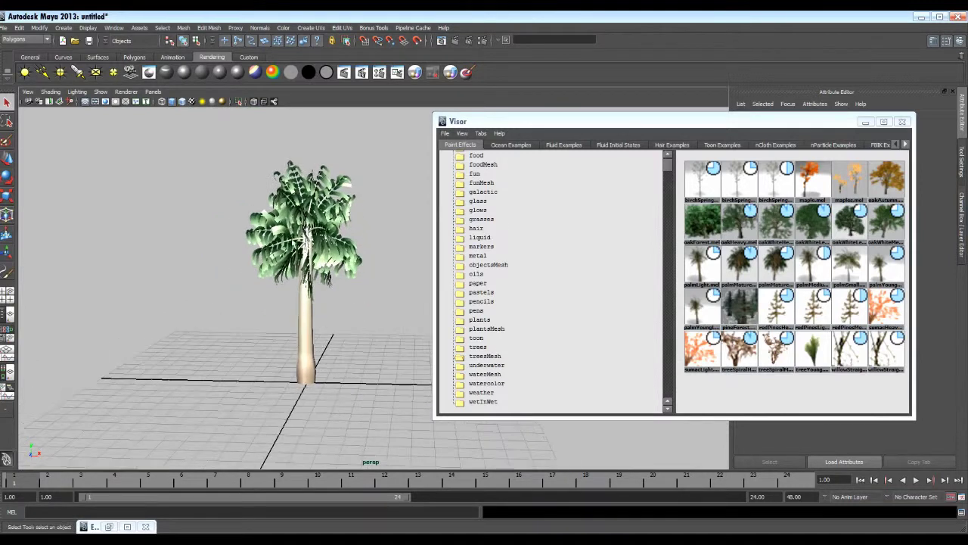
{"action": "left_click", "coordinate": [864, 122]}
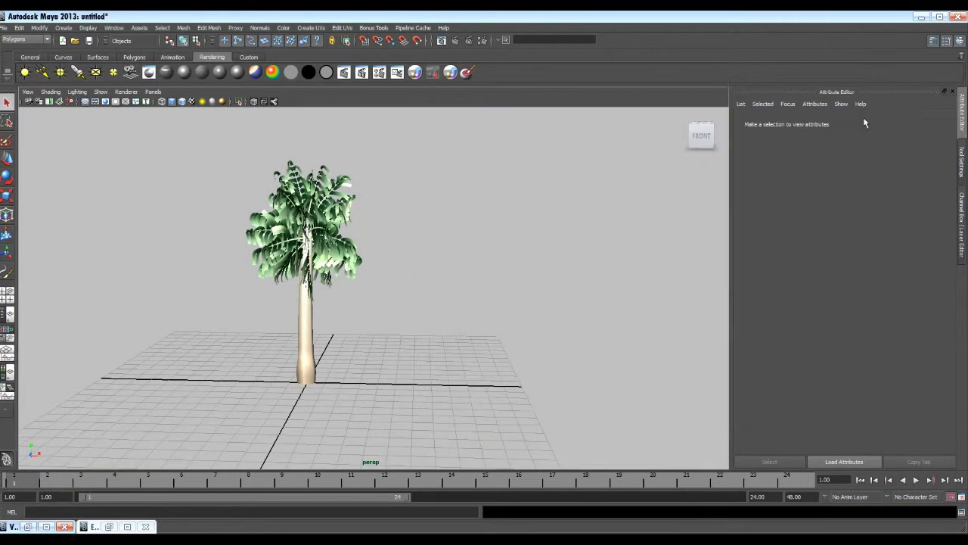
Step: Play back the palm tree's animation briefly, stop it, and extend the time range to 500 frames
{"action": "left_click", "coordinate": [917, 480]}
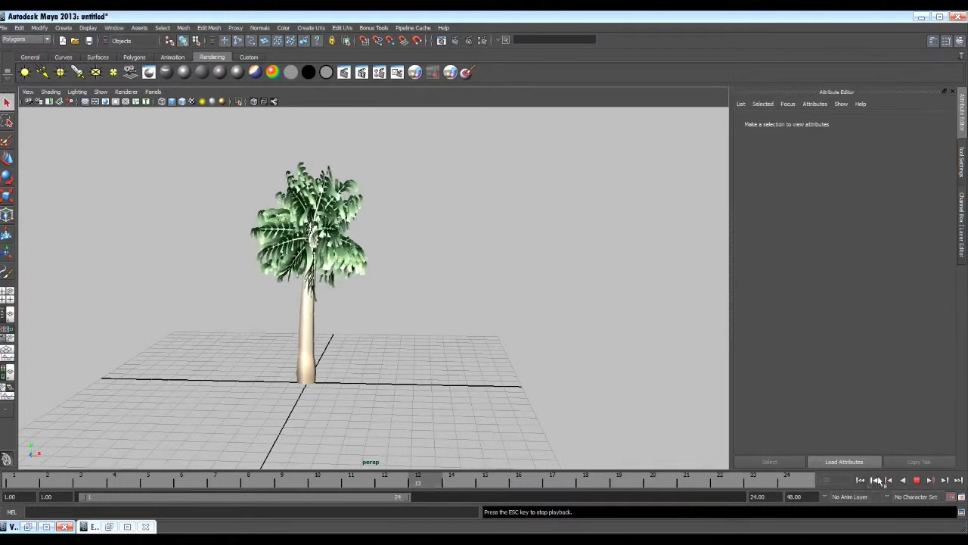
{"action": "left_click", "coordinate": [915, 481]}
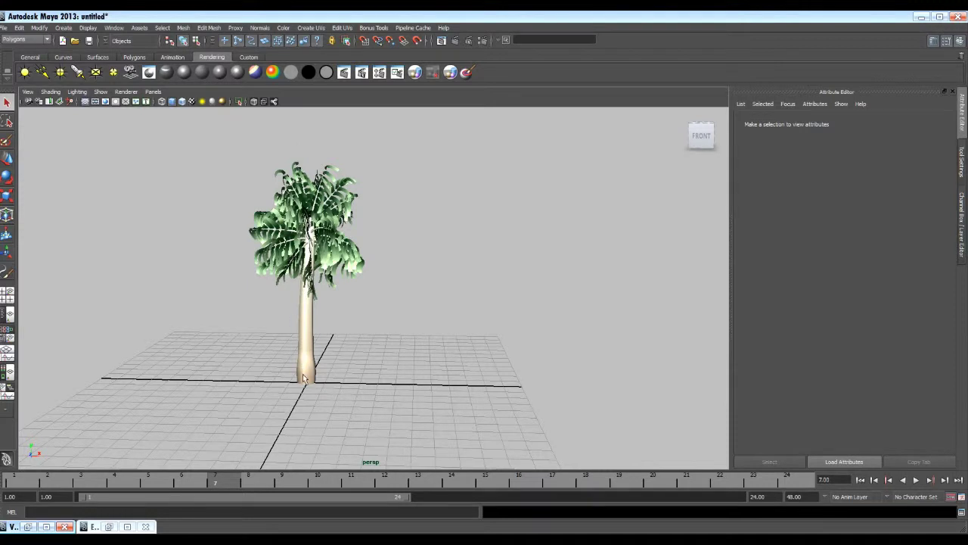
{"action": "left_click_drag", "start_coordinate": [773, 496], "coordinate": [739, 498]}
{"action": "type", "text": "500"}
{"action": "key", "text": "Return"}
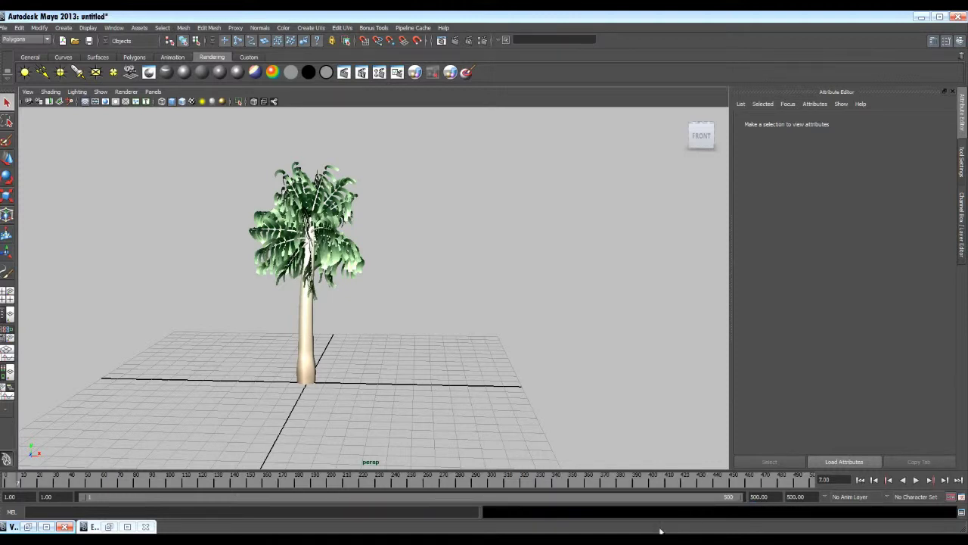
Step: Select the palm tree and reveal the Bend attributes under the palmLight1 brush's tube behavior settings
{"action": "left_click", "coordinate": [307, 227]}
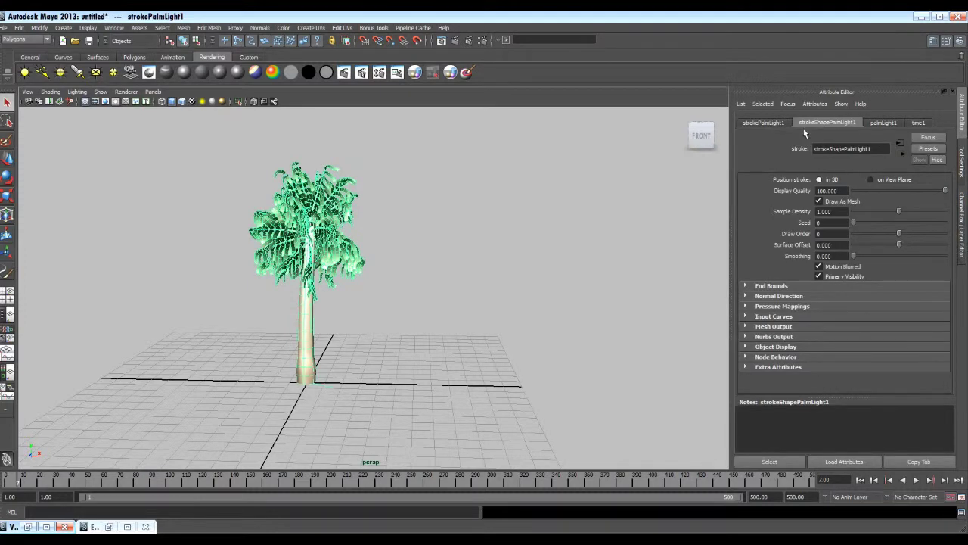
{"action": "left_click", "coordinate": [894, 124]}
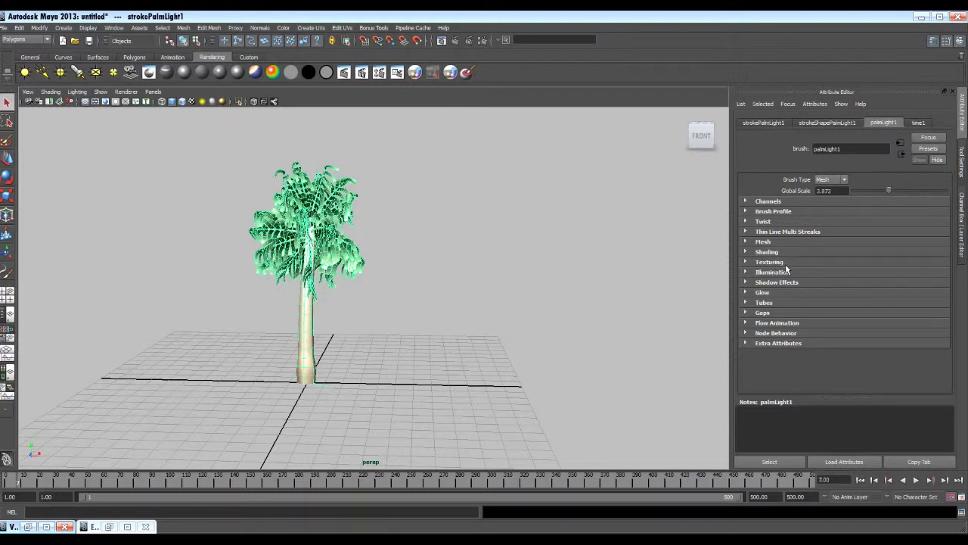
{"action": "left_click", "coordinate": [746, 303]}
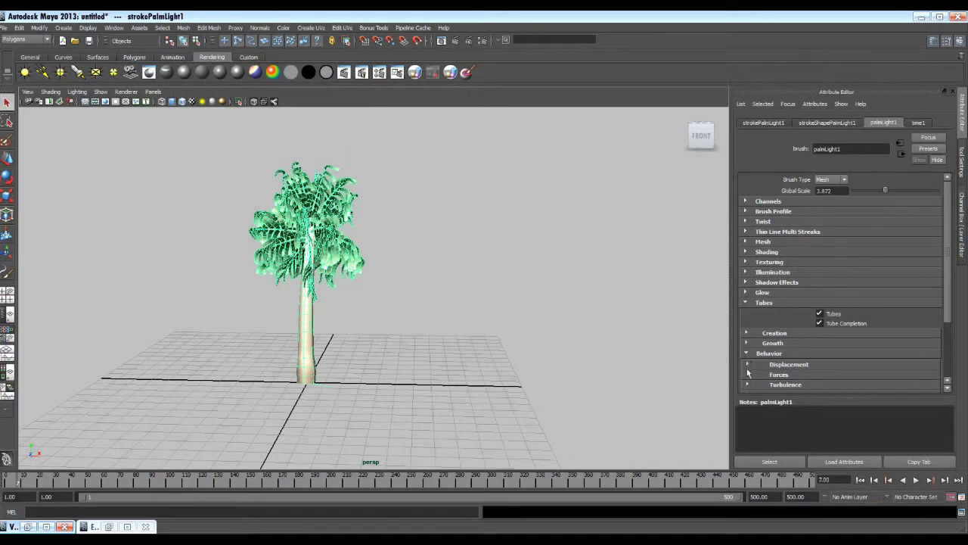
{"action": "scroll", "coordinate": [752, 368], "scroll_direction": "down", "scroll_amount": 2}
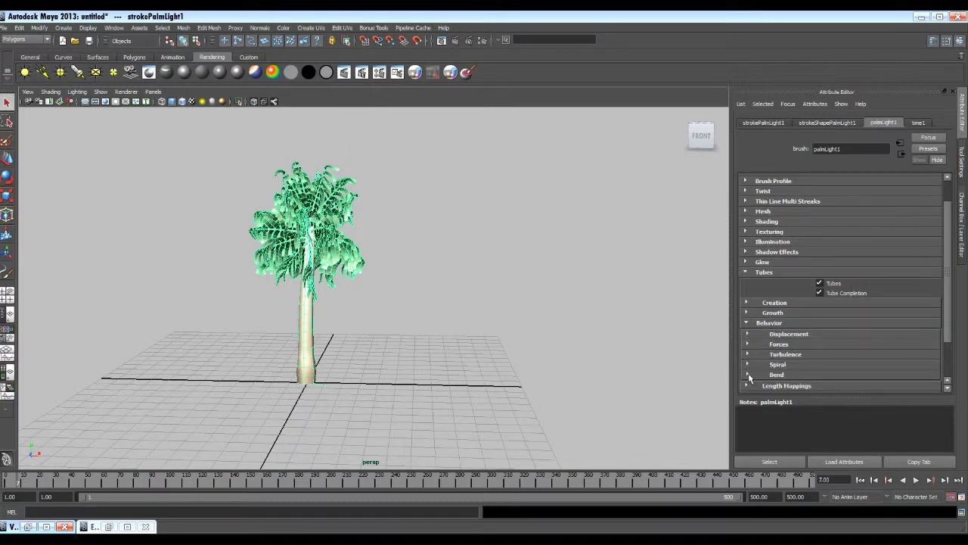
{"action": "scroll", "coordinate": [762, 303], "scroll_direction": "down", "scroll_amount": 3}
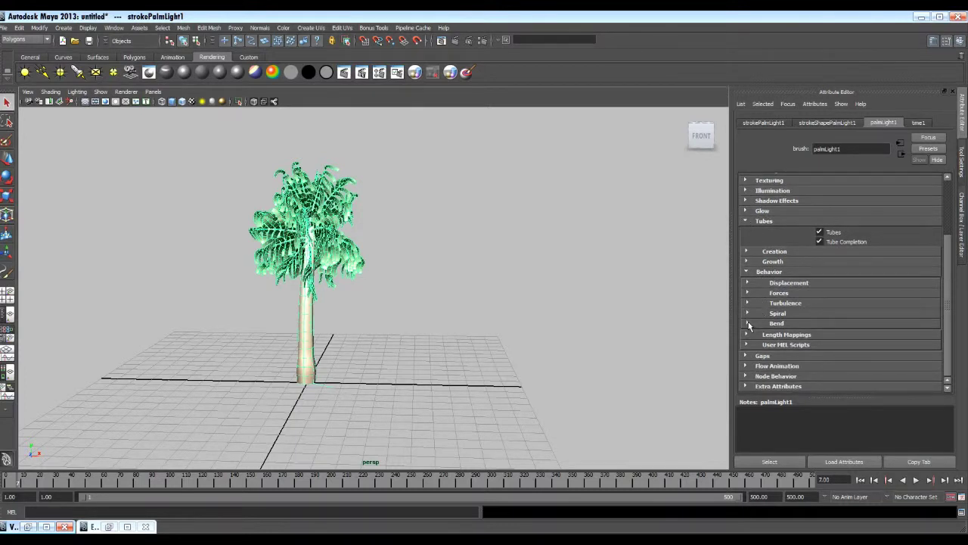
{"action": "left_click", "coordinate": [748, 322]}
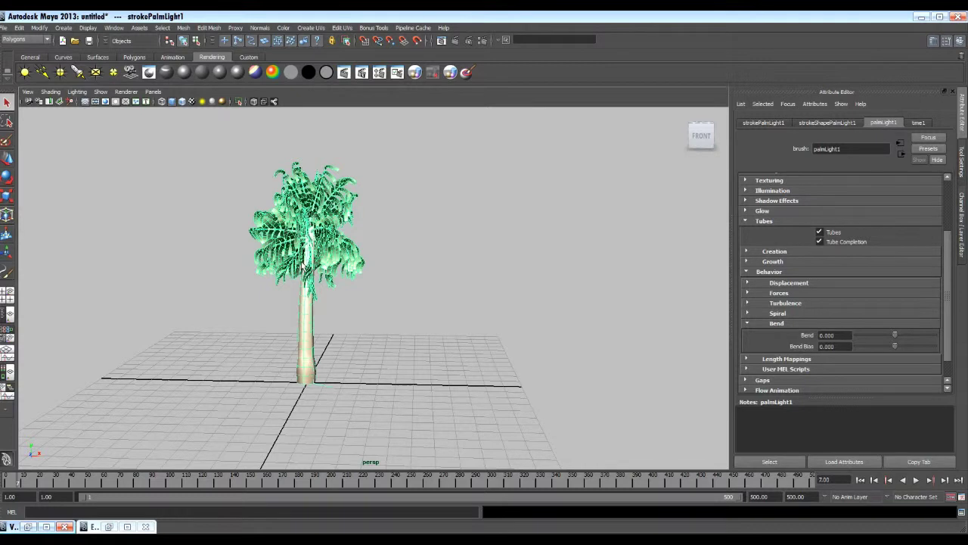
Step: Try Bend values of 1, -1 and 0.5 on the palm tree's brush
{"action": "left_click", "coordinate": [843, 336]}
{"action": "type", "text": "1"}
{"action": "key", "text": "Return"}
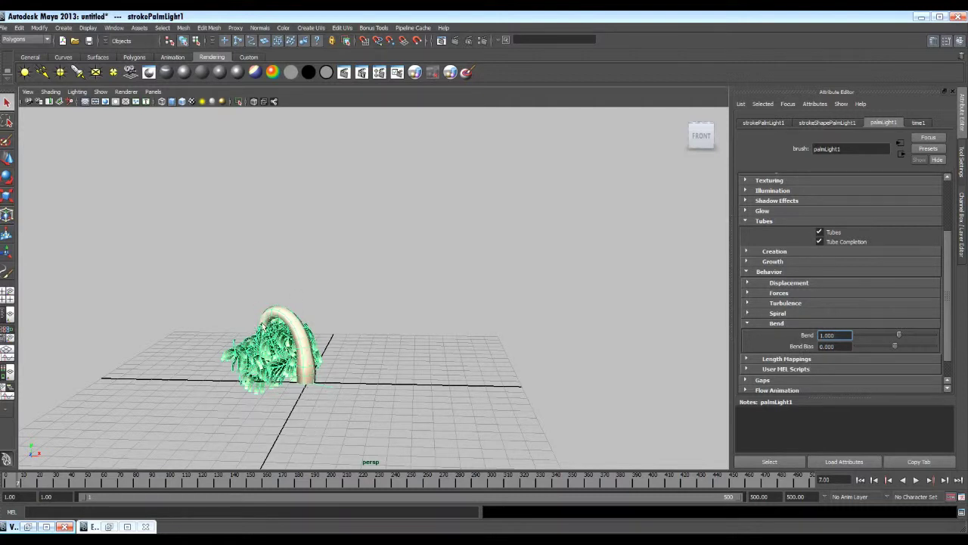
{"action": "key", "text": "Return"}
{"action": "type", "text": "1"}
{"action": "key", "text": "Return"}
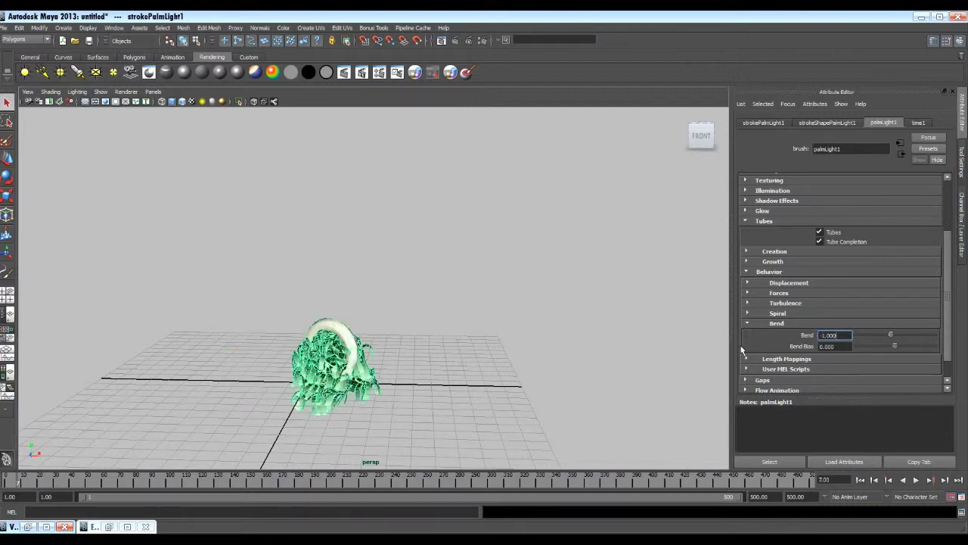
{"action": "double_click", "coordinate": [841, 335]}
{"action": "type", "text": "0.5"}
{"action": "key", "text": "Return"}
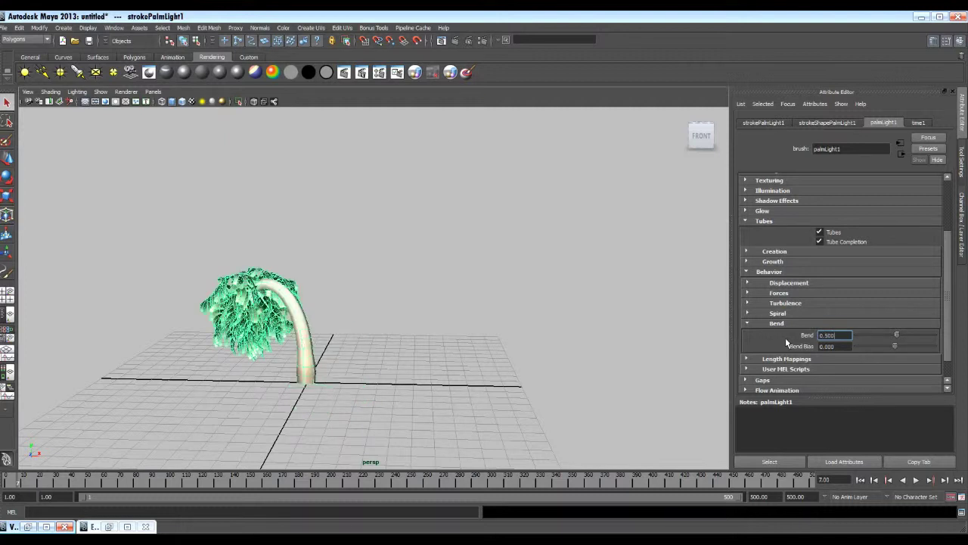
Step: Set the palm tree brush's Bend to 0.7
{"action": "double_click", "coordinate": [829, 335]}
{"action": "type", "text": "0.7"}
{"action": "key", "text": "Return"}
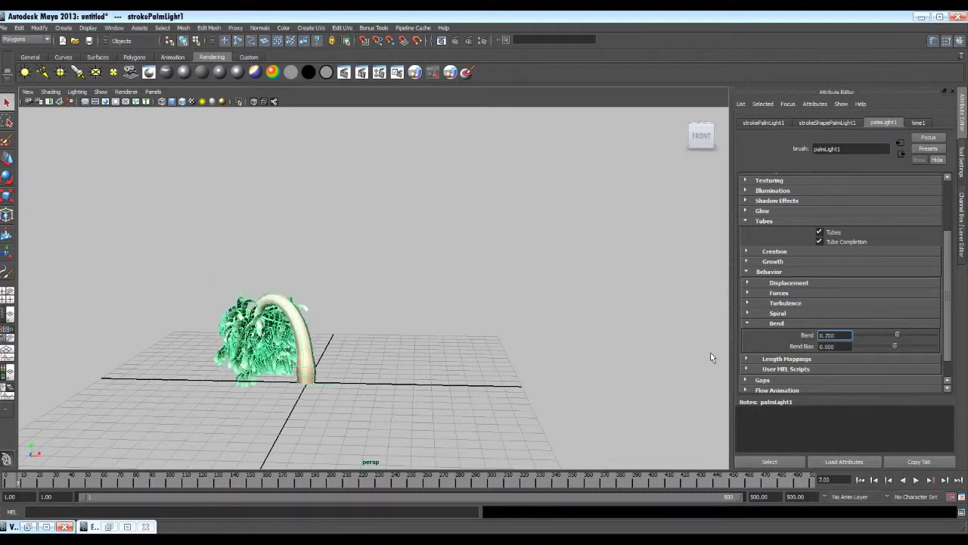
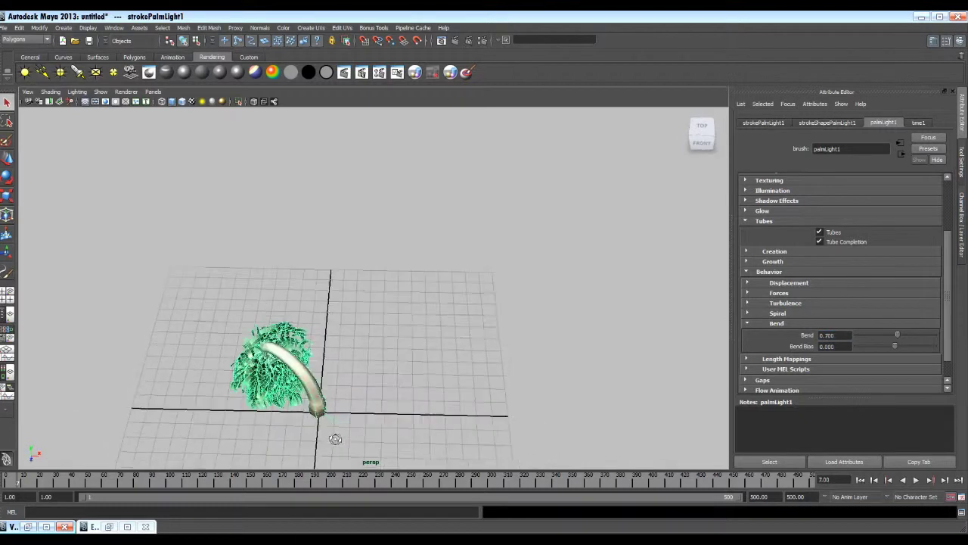
Step: Rotate the palm tree about its vertical axis so the trunk bends sideways in the front view
{"action": "left_click", "coordinate": [7, 177]}
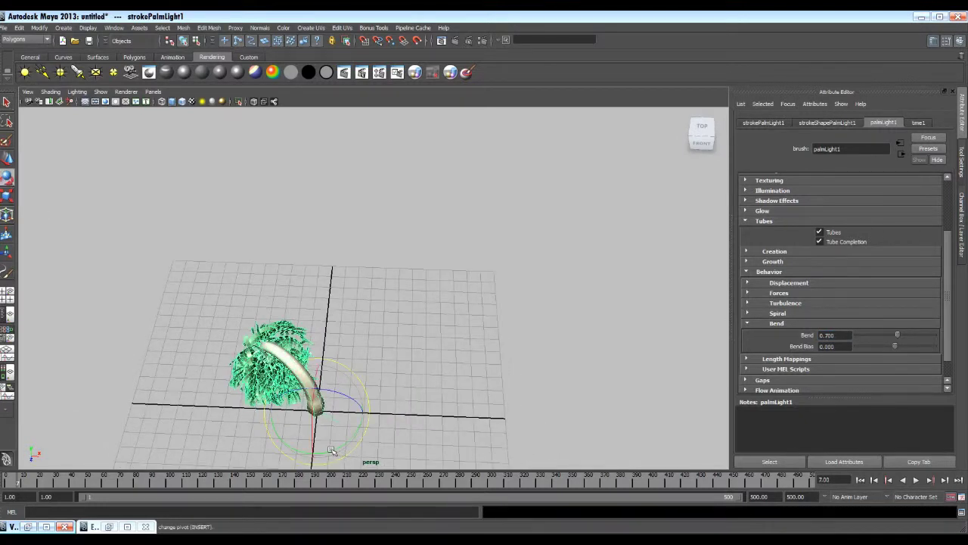
{"action": "left_click_drag", "start_coordinate": [336, 451], "coordinate": [357, 434]}
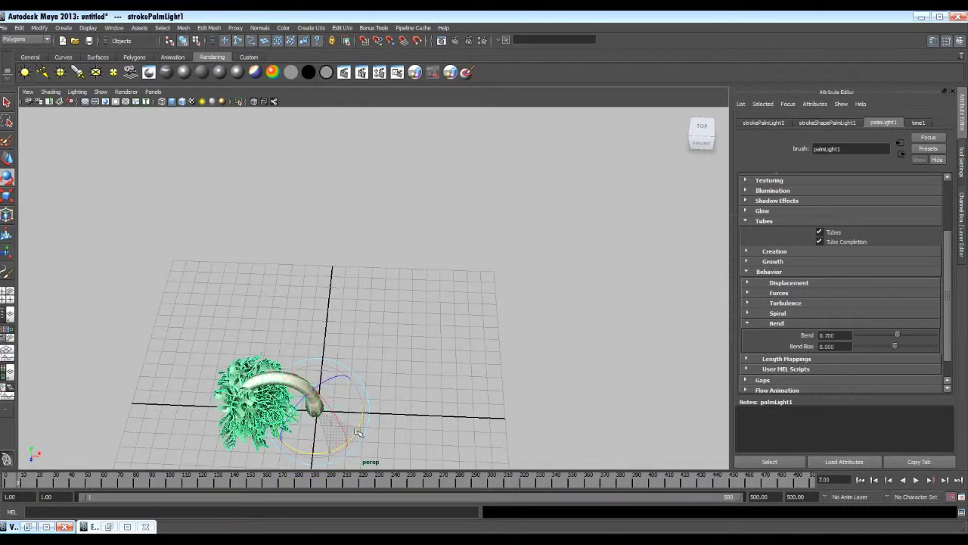
{"action": "right_click_drag", "start_coordinate": [360, 421], "coordinate": [361, 417]}
{"action": "mouse_move", "coordinate": [363, 429]}
{"action": "left_mouse_down"}
{"action": "mouse_move", "coordinate": [353, 434]}
{"action": "mouse_move", "coordinate": [385, 401]}
{"action": "mouse_move", "coordinate": [441, 401]}
{"action": "mouse_move", "coordinate": [431, 355]}
{"action": "left_mouse_up"}
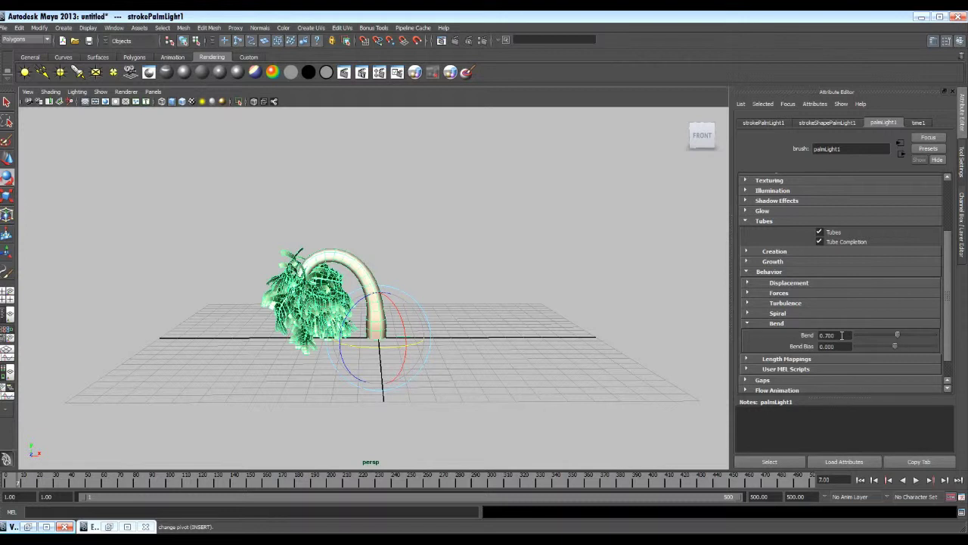
Step: Set a key on the brush's Bend value of 0.7 at frame 1
{"action": "left_click", "coordinate": [860, 480]}
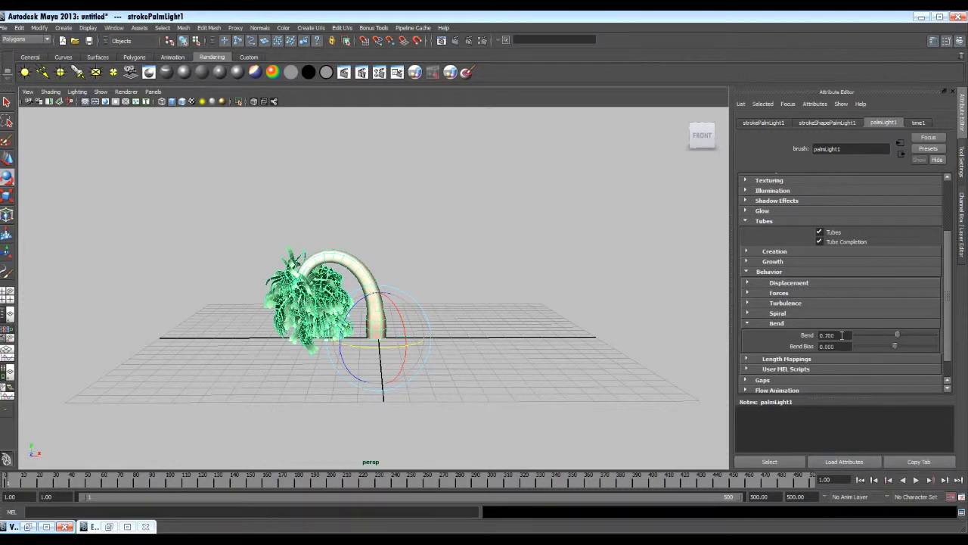
{"action": "right_click", "coordinate": [841, 336]}
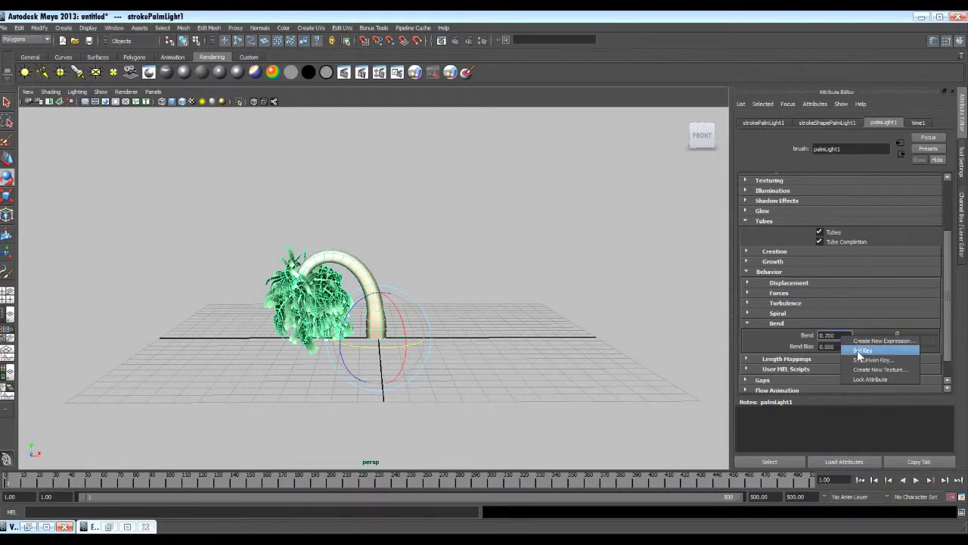
{"action": "left_click", "coordinate": [857, 350]}
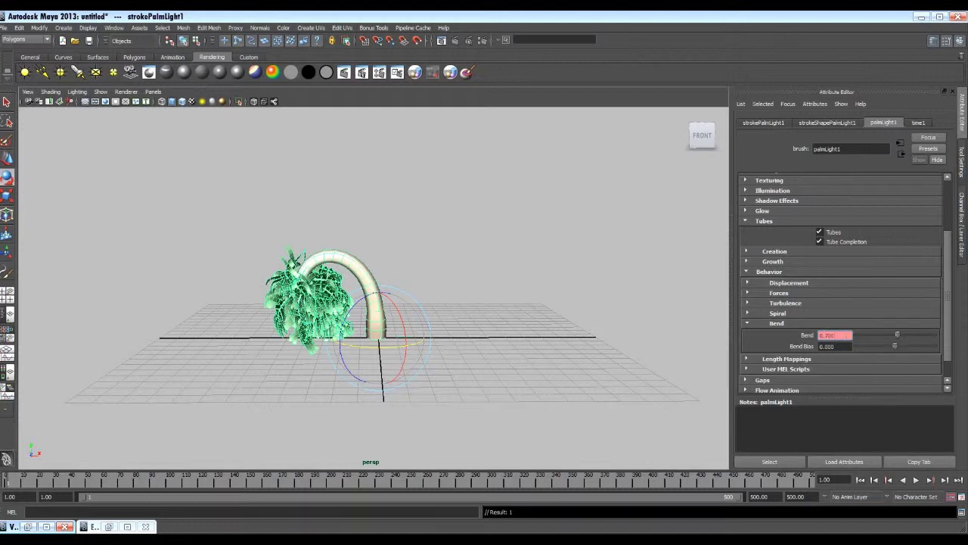
Step: Key the palm tree's Bend at -0.7 on frame 50
{"action": "left_click", "coordinate": [832, 479]}
{"action": "type", "text": "50"}
{"action": "key", "text": "Return"}
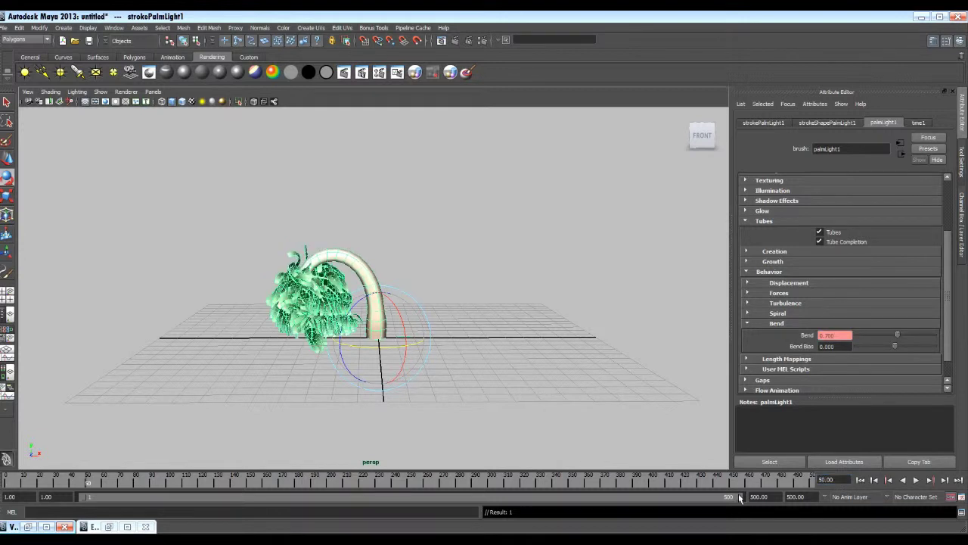
{"action": "left_click", "coordinate": [832, 335]}
{"action": "type", "text": "-"}
{"action": "key", "text": "BackSpace"}
{"action": "type", "text": "-.7"}
{"action": "key", "text": "Return"}
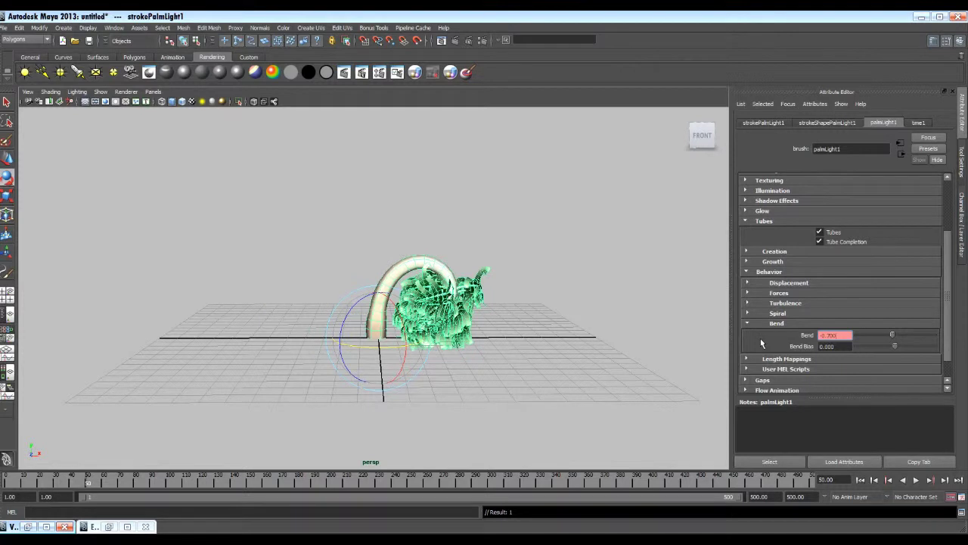
Step: Key the palm tree's Bend at 0.7 on frame 100
{"action": "double_click", "coordinate": [838, 480]}
{"action": "type", "text": "100"}
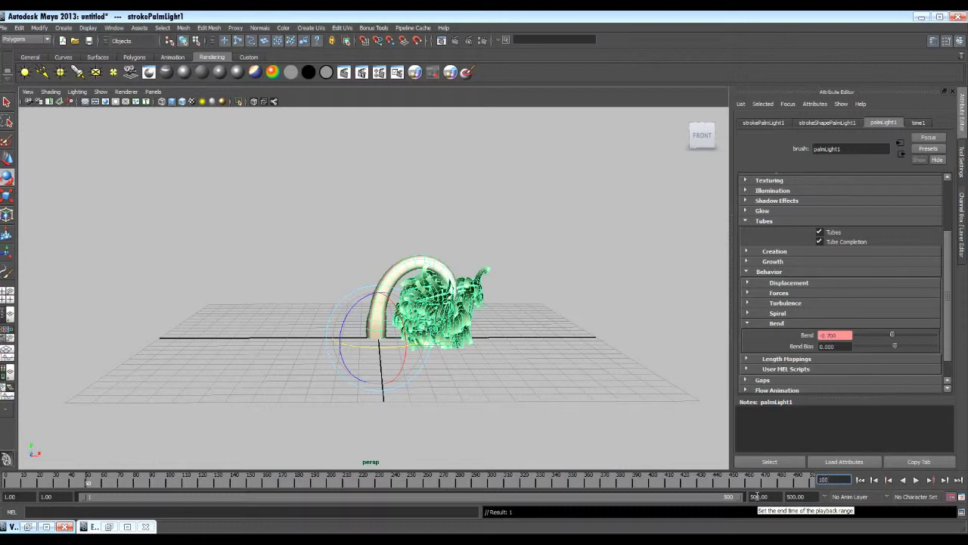
{"action": "key", "text": "Return"}
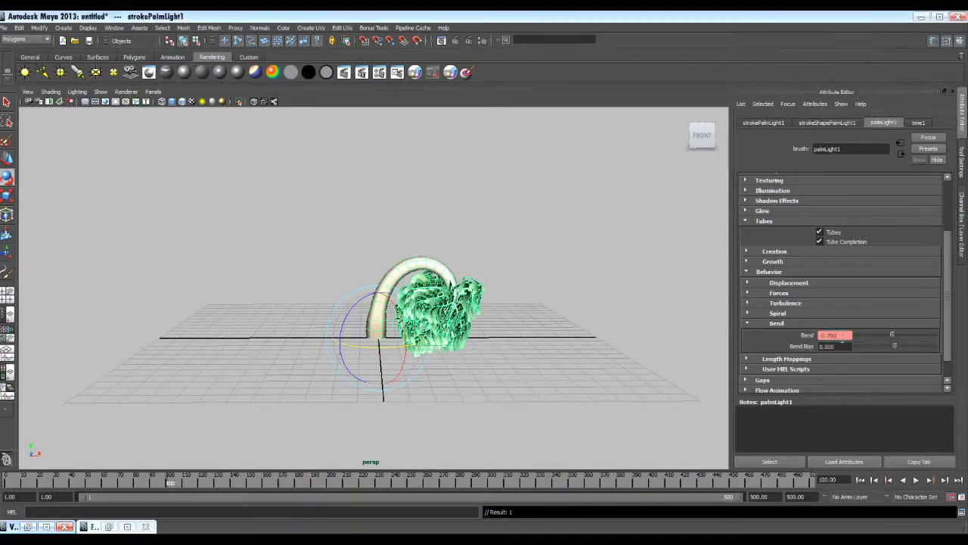
{"action": "left_click_drag", "start_coordinate": [835, 335], "coordinate": [786, 345]}
{"action": "type", "text": "1"}
{"action": "key", "text": "Return"}
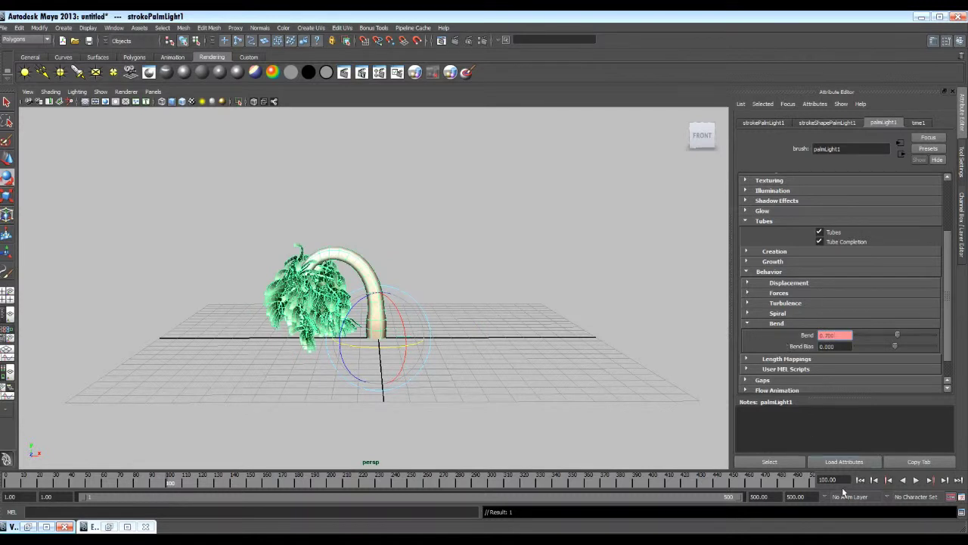
Step: Key the palm tree's Bend at -0.7 on frame 150
{"action": "left_click_drag", "start_coordinate": [846, 481], "coordinate": [754, 490]}
{"action": "type", "text": "150"}
{"action": "key", "text": "Return"}
{"action": "left_click_drag", "start_coordinate": [839, 337], "coordinate": [821, 335]}
{"action": "type", "text": "1"}
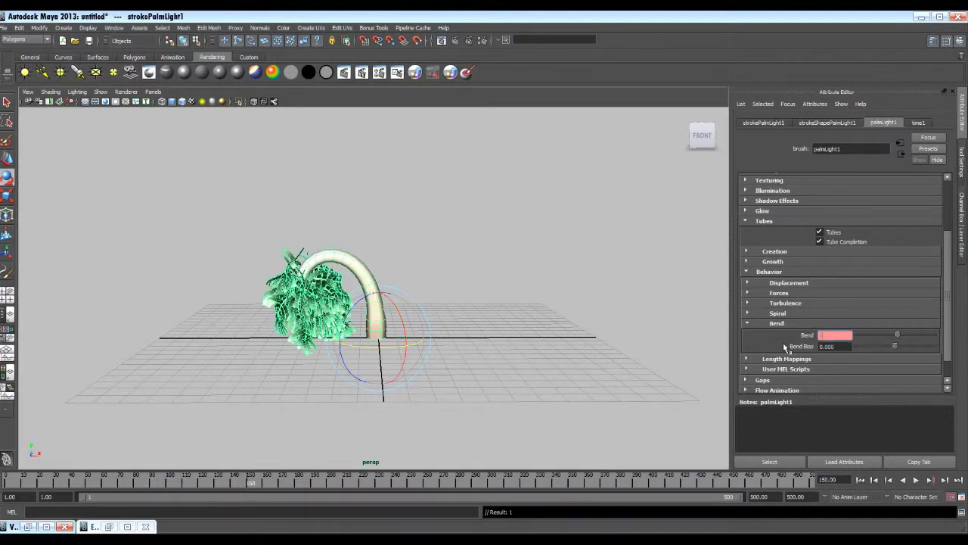
{"action": "type", "text": ".75"}
{"action": "key", "text": "Return"}
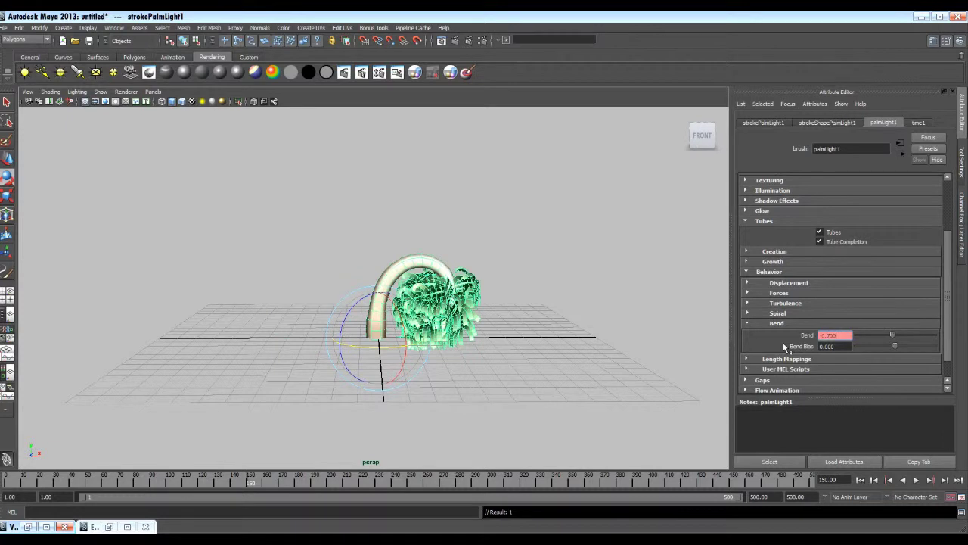
Step: Key the palm tree's Bend at 0.7 on frame 200
{"action": "left_click_drag", "start_coordinate": [847, 479], "coordinate": [782, 478]}
{"action": "type", "text": "200"}
{"action": "key", "text": "Return"}
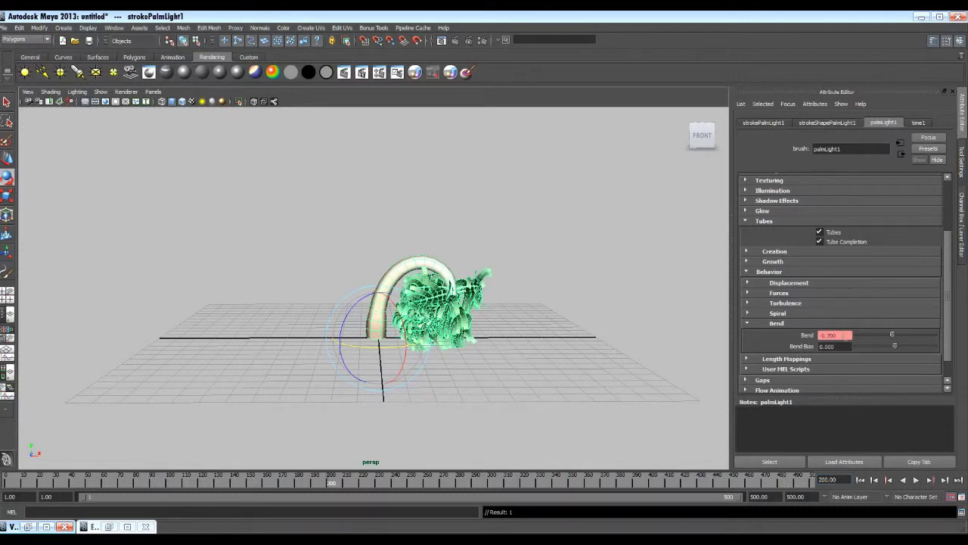
{"action": "type", "text": "0.7"}
{"action": "key", "text": "Return"}
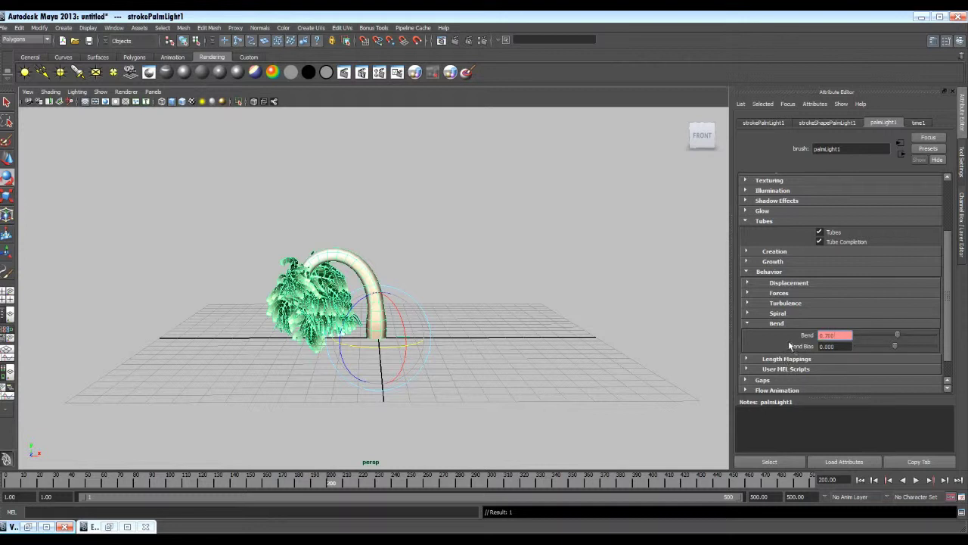
Step: Play back the keyed bend animation from frame 1 and stop it at about frame 244
{"action": "left_click", "coordinate": [859, 480]}
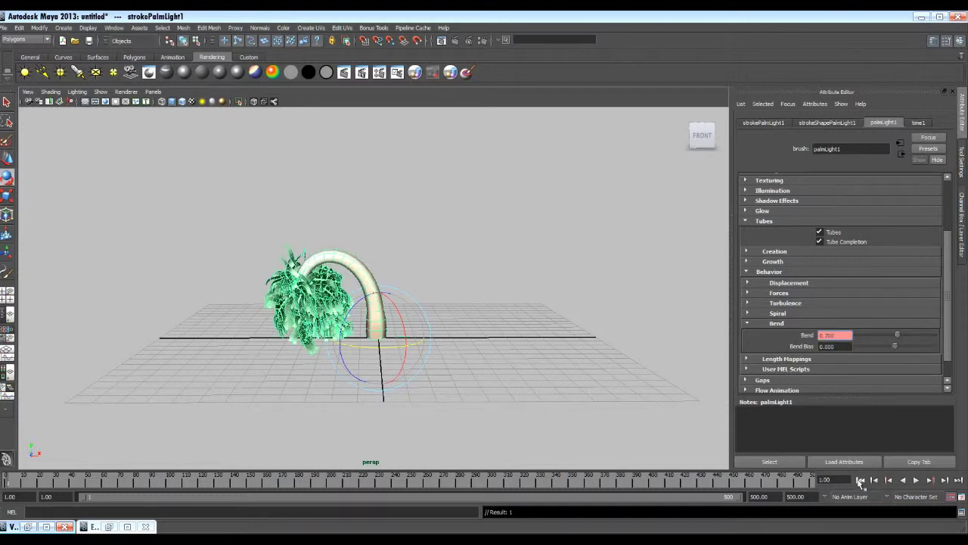
{"action": "left_click", "coordinate": [915, 480]}
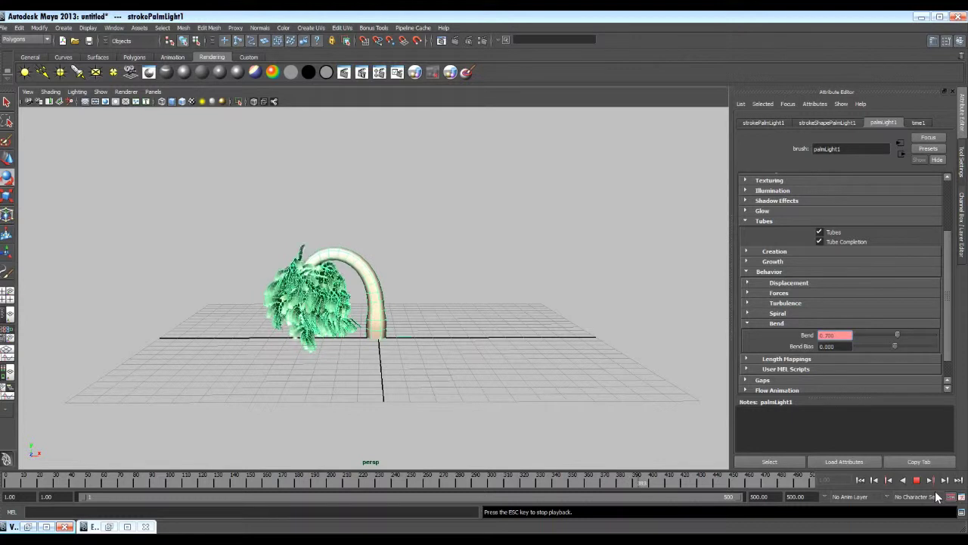
{"action": "left_click", "coordinate": [401, 479]}
{"action": "key", "text": "e"}
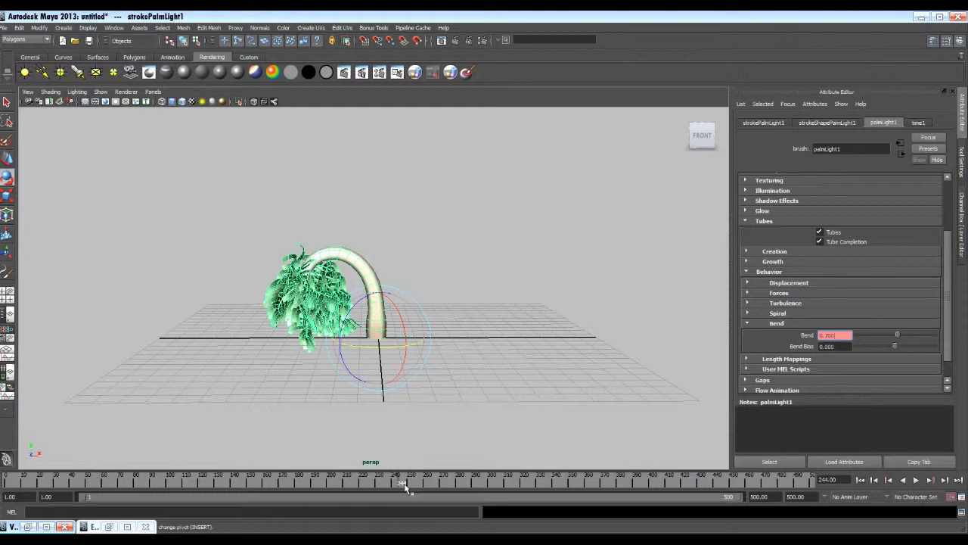
Step: Return to frame 1 and remove the bend animation by breaking the connection on the Bend attribute
{"action": "left_click", "coordinate": [861, 480]}
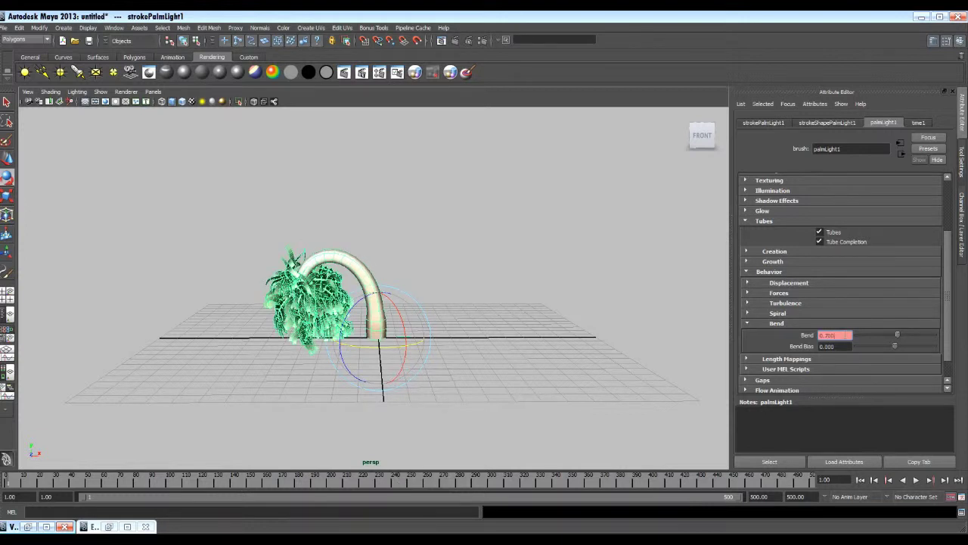
{"action": "right_click", "coordinate": [845, 335]}
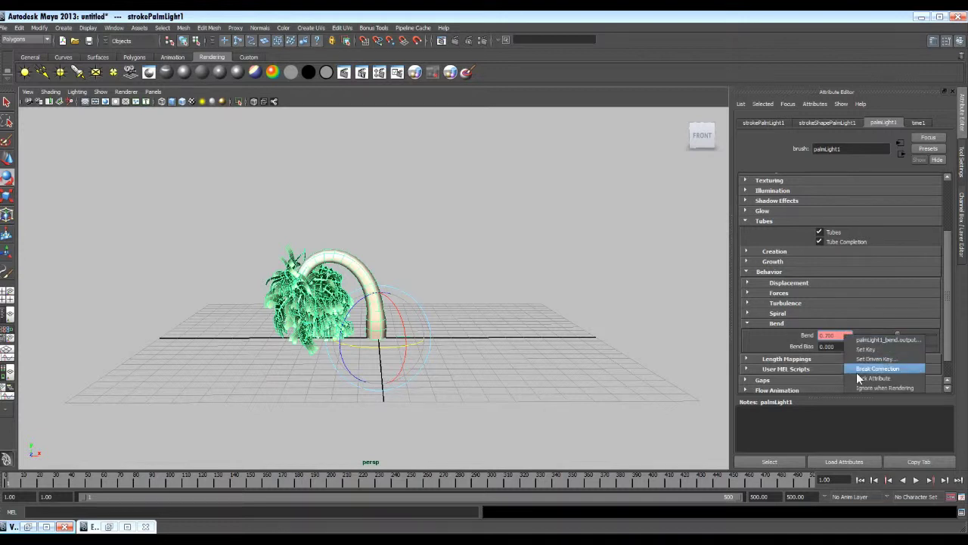
{"action": "left_click", "coordinate": [856, 369]}
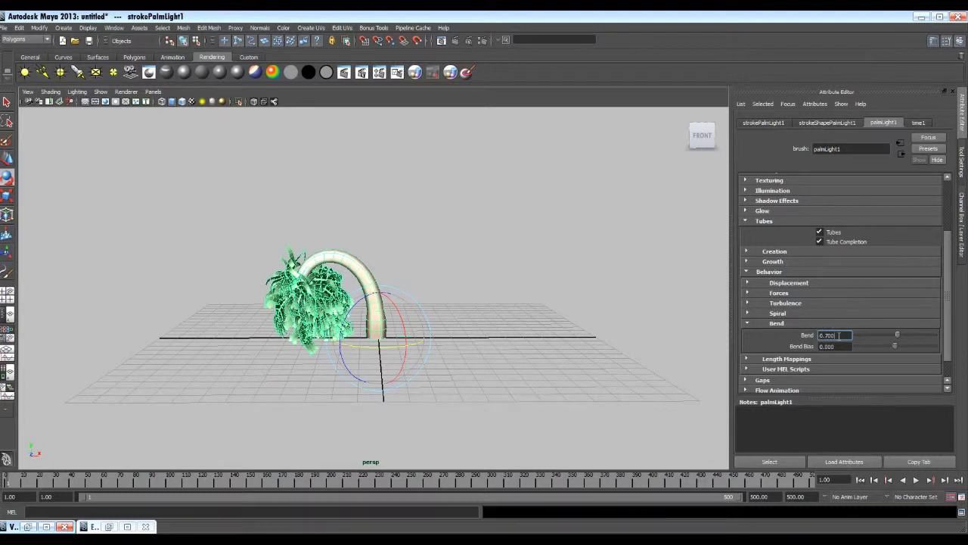
Step: Start a new expression for the palm tree's Bend attribute and copy palmLight1.bend into the expression text
{"action": "right_click", "coordinate": [839, 335]}
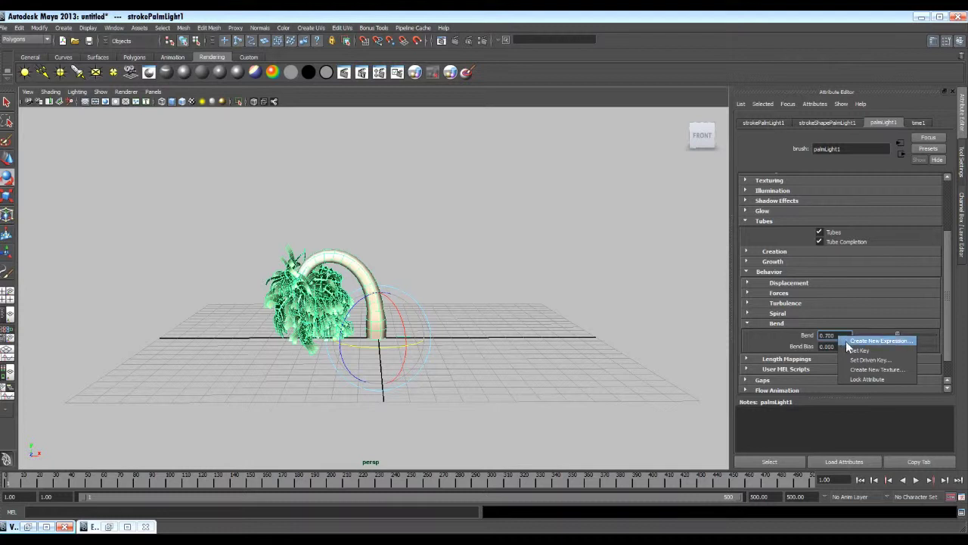
{"action": "left_click", "coordinate": [849, 341]}
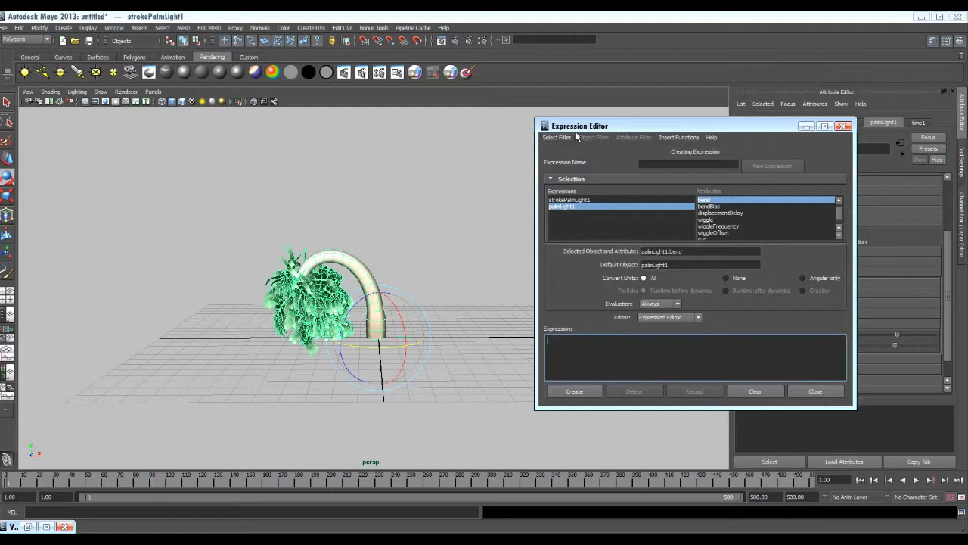
{"action": "left_click_drag", "start_coordinate": [533, 117], "coordinate": [493, 97]}
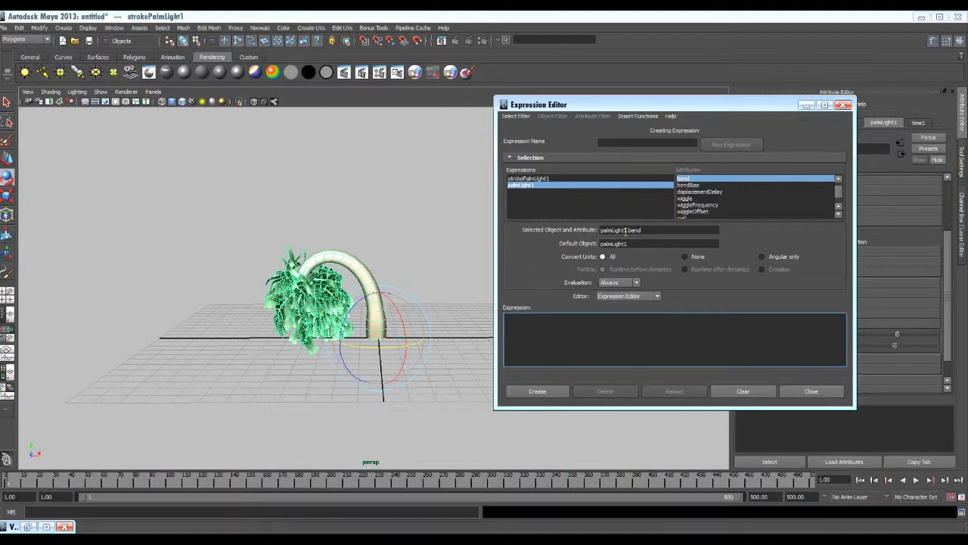
{"action": "left_click_drag", "start_coordinate": [626, 230], "coordinate": [575, 233]}
{"action": "key", "text": "ctrl+c"}
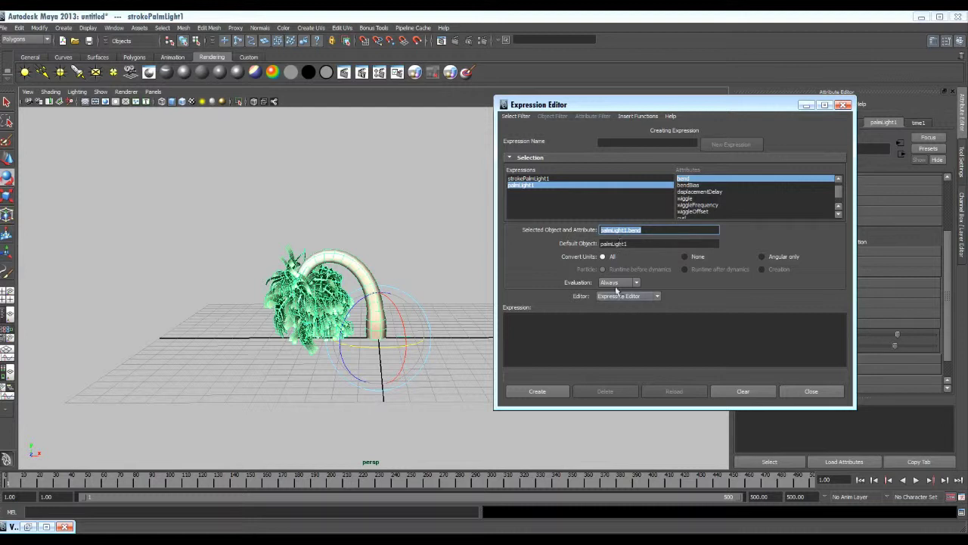
{"action": "left_click", "coordinate": [540, 333]}
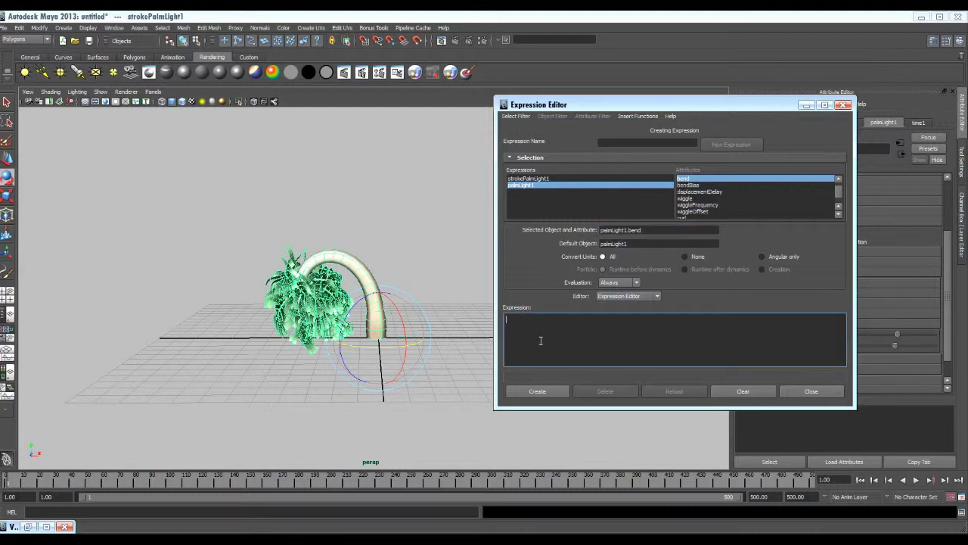
{"action": "key", "text": "ctrl+v"}
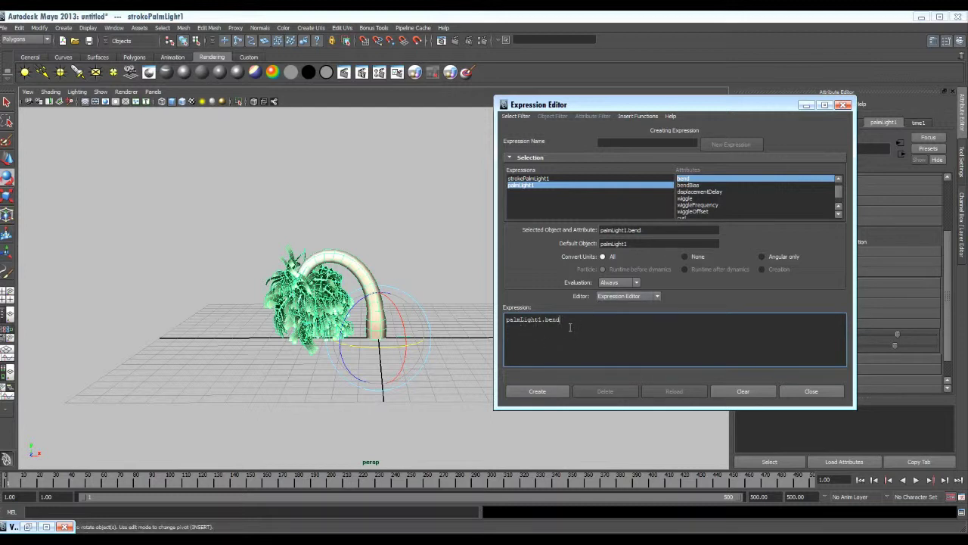
Step: Complete the expression as palmLight1.bend = sin (time) and create it
{"action": "type", "text": "="}
{"action": "type", "text": " sin"}
{"action": "type", "text": "()"}
{"action": "type", "text": "time"}
{"action": "left_click_drag", "start_coordinate": [586, 324], "coordinate": [605, 320]}
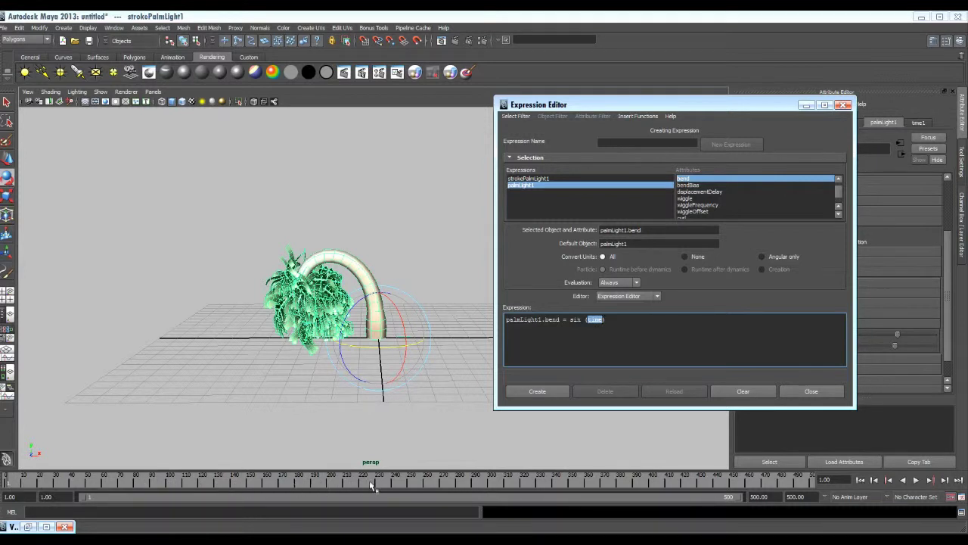
{"action": "left_click", "coordinate": [537, 391]}
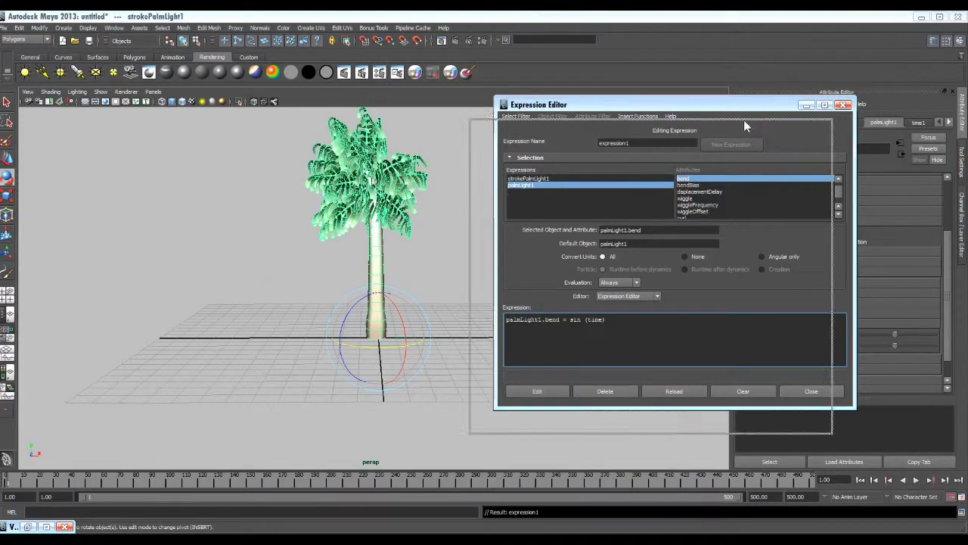
Step: Minimize the Expression Editor and play back the expression-driven bending from frame 1, then stop it
{"action": "left_click_drag", "start_coordinate": [765, 106], "coordinate": [604, 224]}
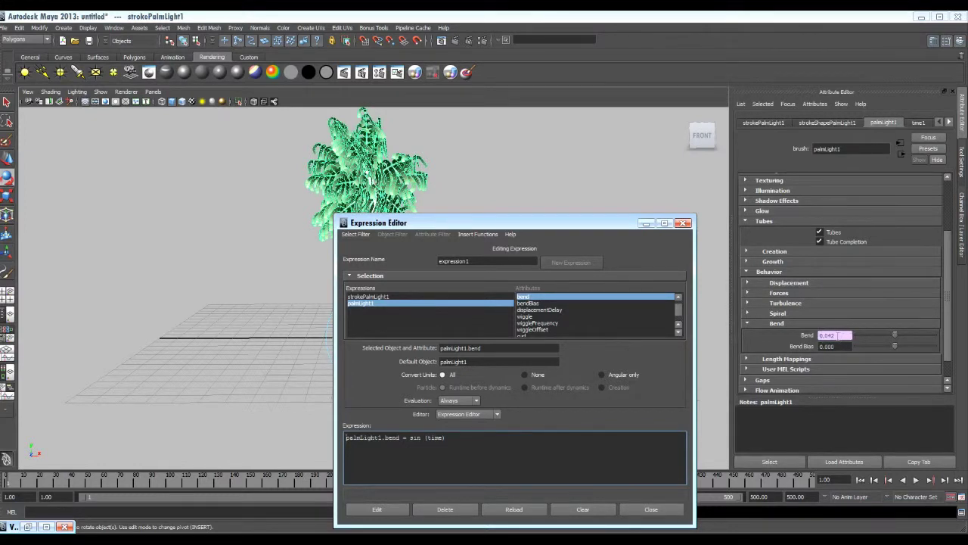
{"action": "left_click", "coordinate": [646, 224]}
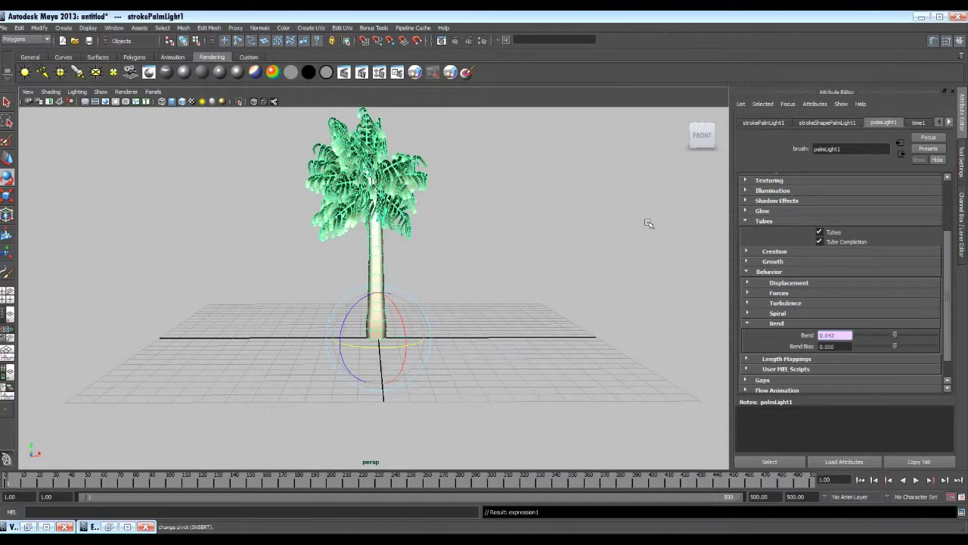
{"action": "left_click", "coordinate": [916, 480]}
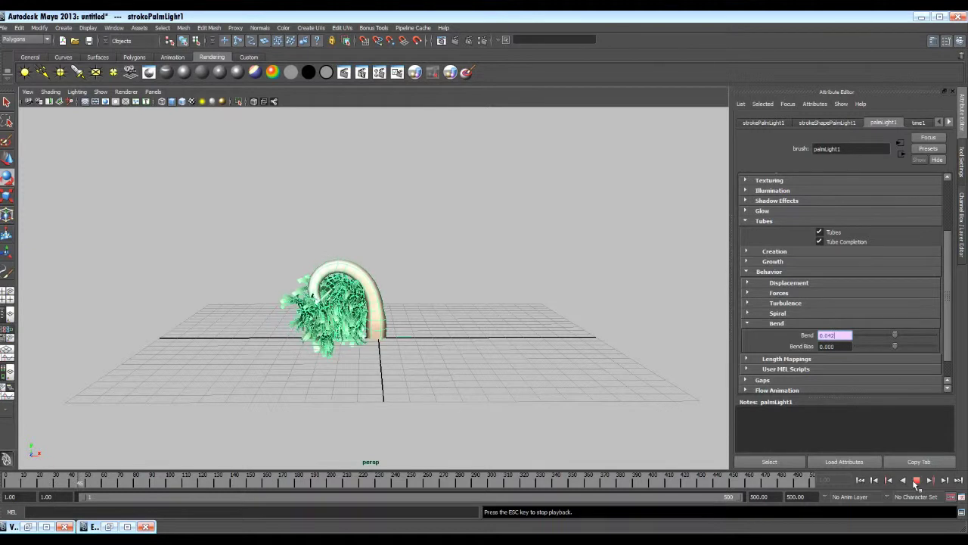
{"action": "left_click", "coordinate": [916, 481]}
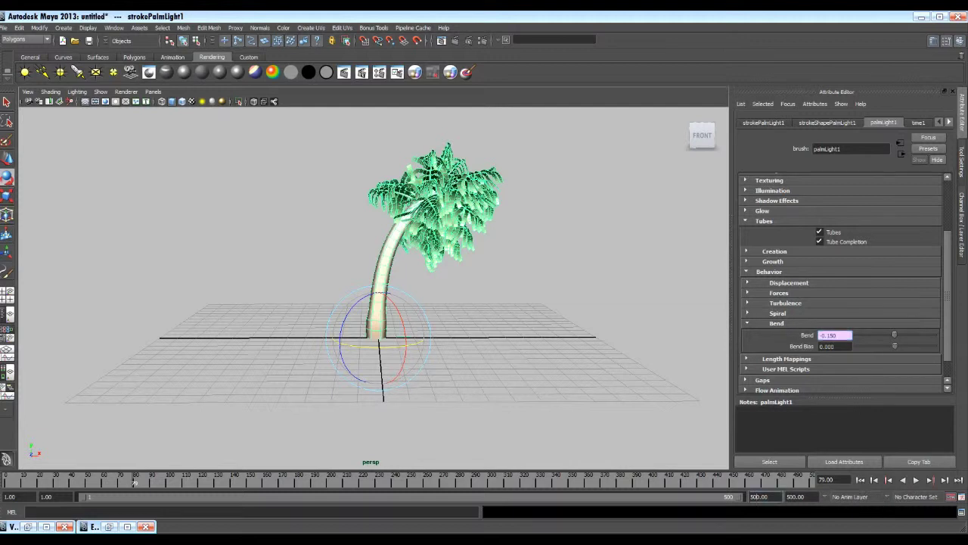
Step: Extend the playback range to end at frame 5000 and play the bending from a late frame, stopping at frame 4411
{"action": "key", "text": "Return"}
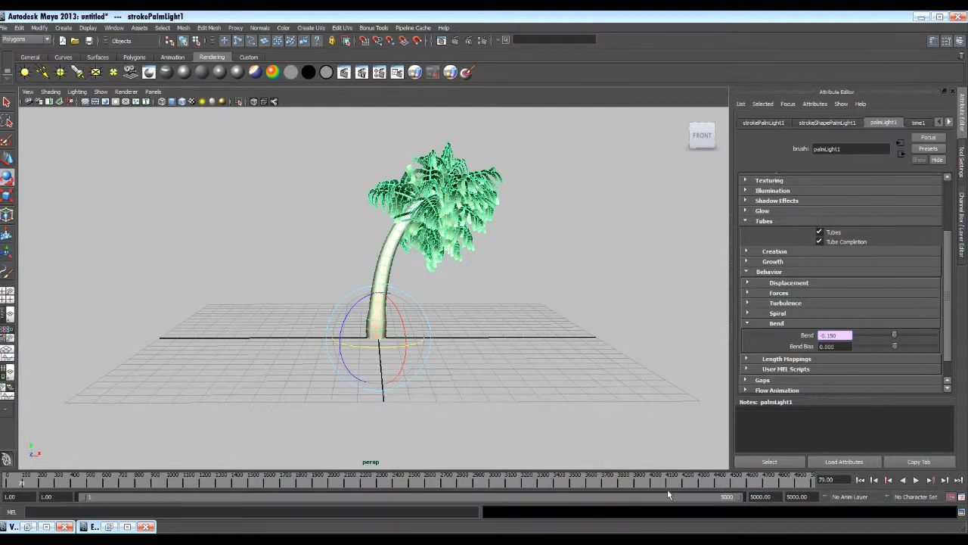
{"action": "left_click", "coordinate": [636, 481]}
{"action": "left_click", "coordinate": [916, 480]}
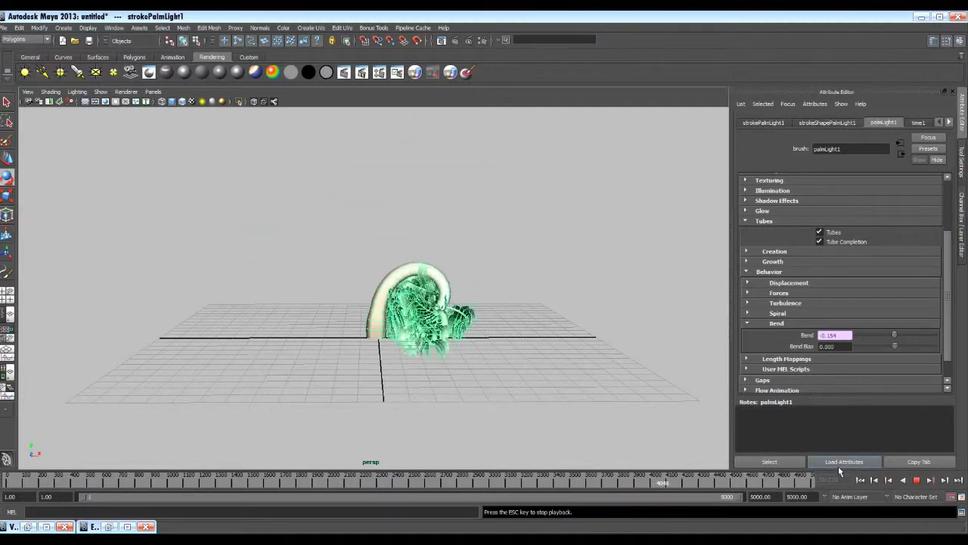
{"action": "key", "text": "Escape"}
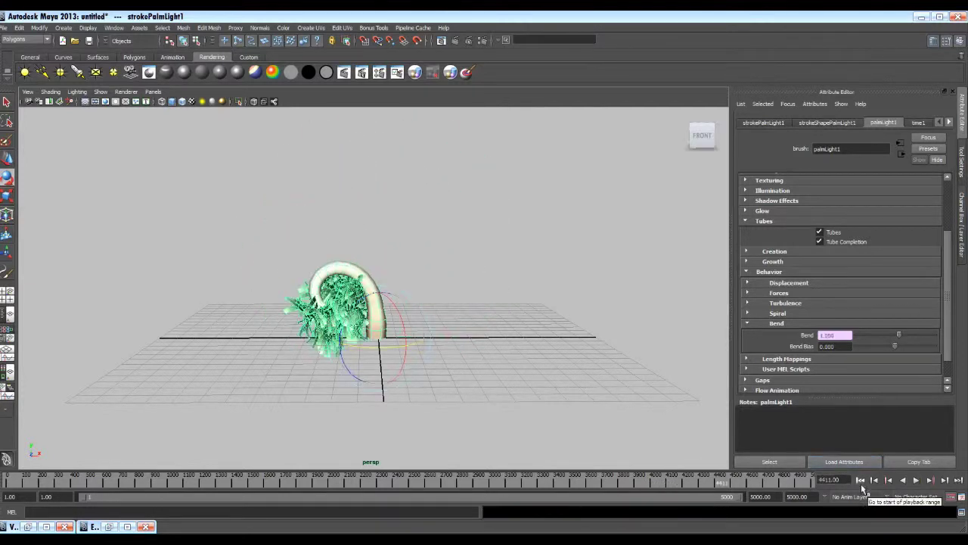
Step: Edit the Bend expression to palmLight1.bend = sin (time*10), apply it and put the Expression Editor away
{"action": "left_click", "coordinate": [110, 525]}
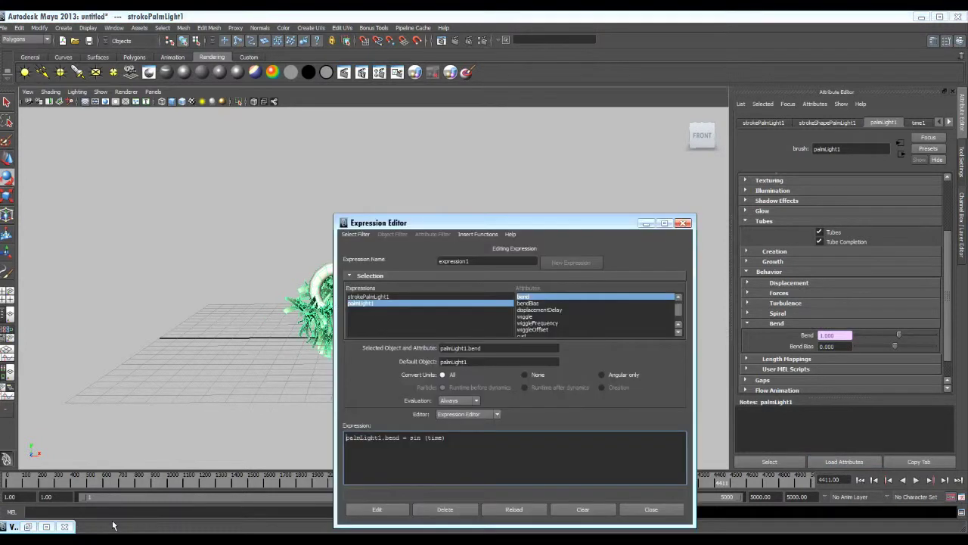
{"action": "left_click_drag", "start_coordinate": [492, 223], "coordinate": [651, 119]}
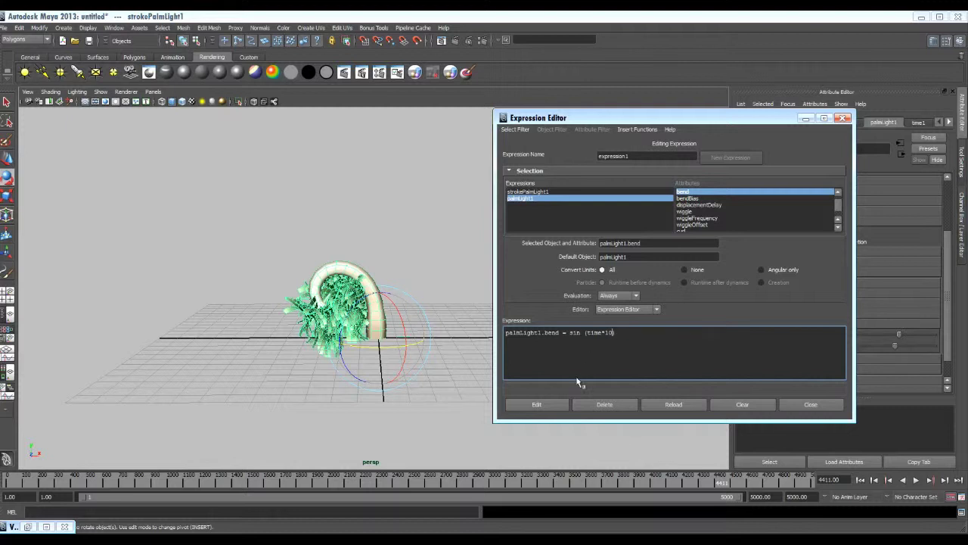
{"action": "left_click", "coordinate": [561, 405]}
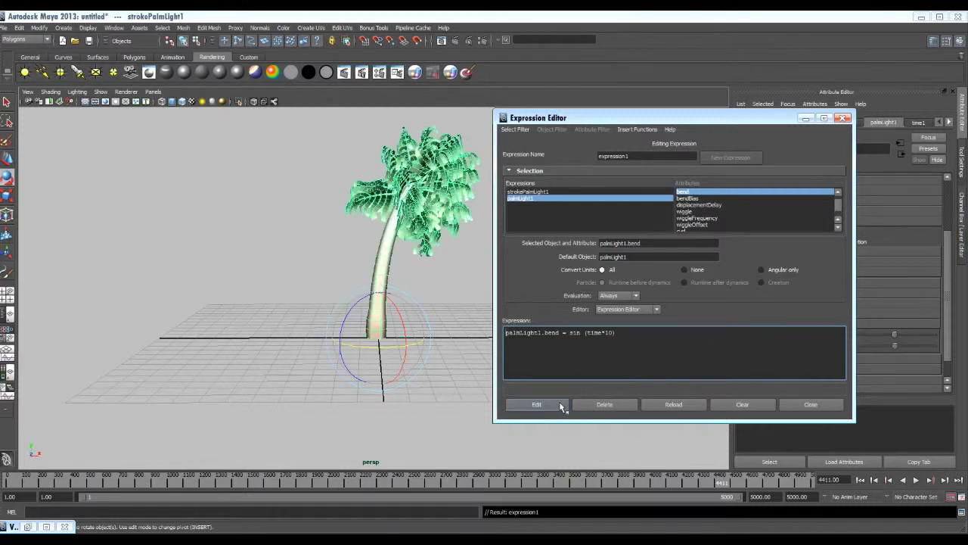
{"action": "left_click", "coordinate": [841, 118]}
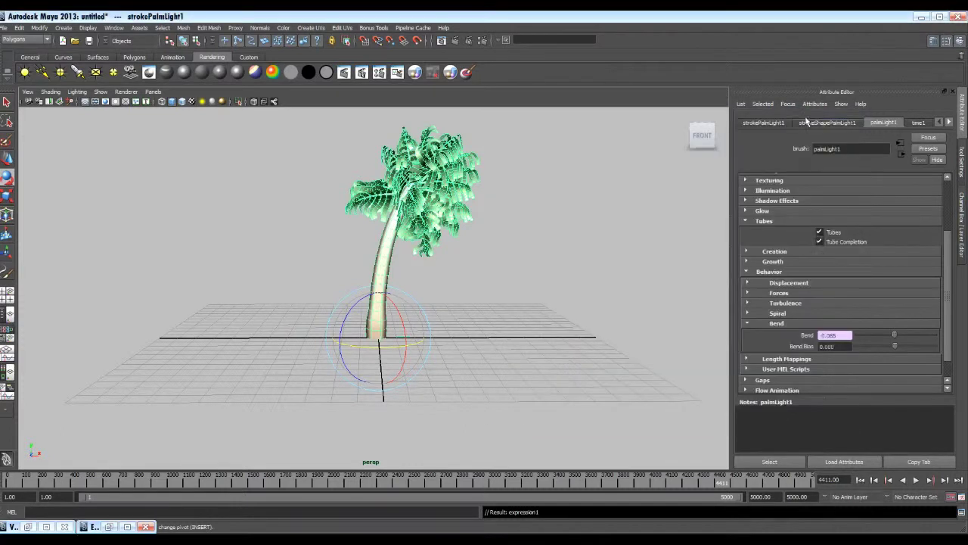
Step: Play back the bending from frame 1 to check its speed with time*10, stopping at frame 357
{"action": "left_click", "coordinate": [860, 480]}
{"action": "left_click", "coordinate": [913, 479]}
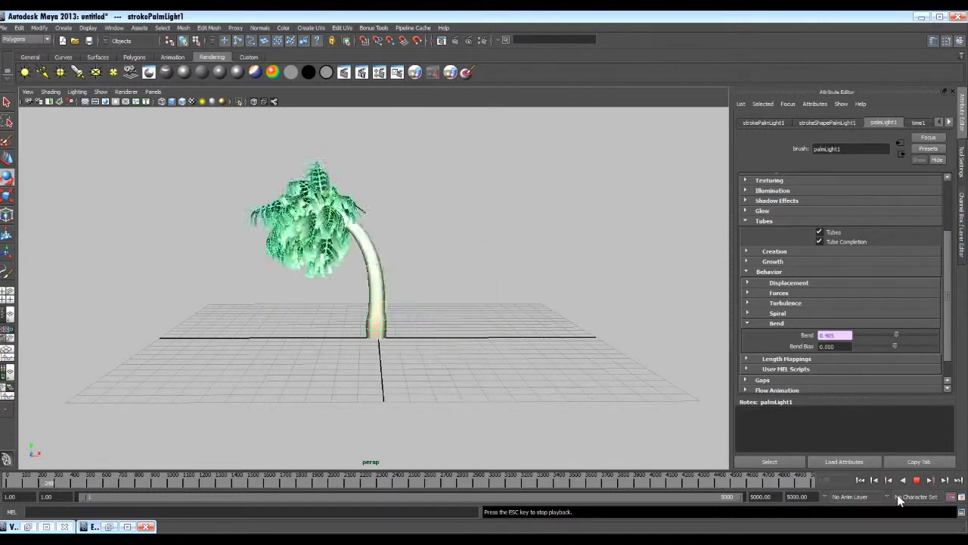
{"action": "key", "text": "Escape"}
Step: Change the Bend expression to palmLight1.bend = sin (time/10), apply it and play back the bending up to frame 951
{"action": "left_click", "coordinate": [94, 528]}
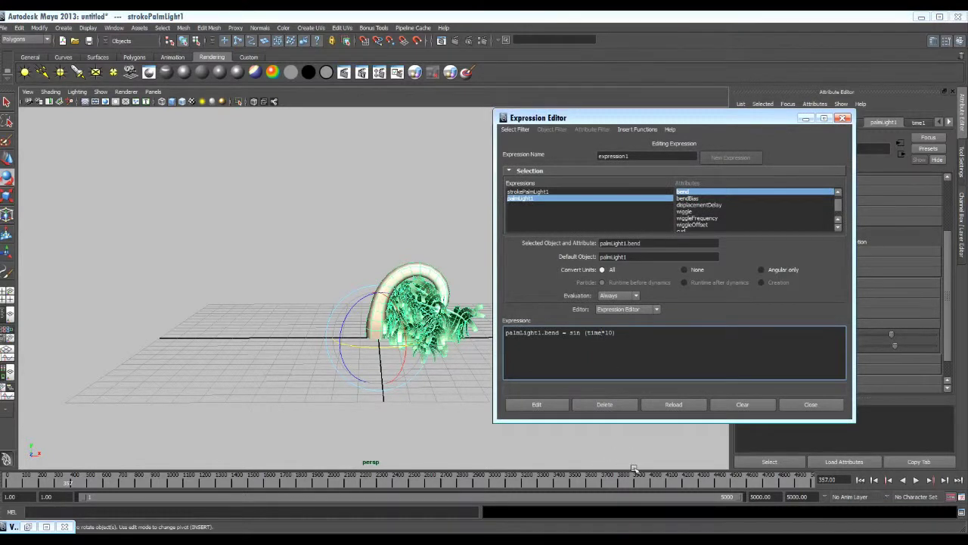
{"action": "key", "text": "BackSpace"}
{"action": "type", "text": "/"}
{"action": "left_click", "coordinate": [550, 408]}
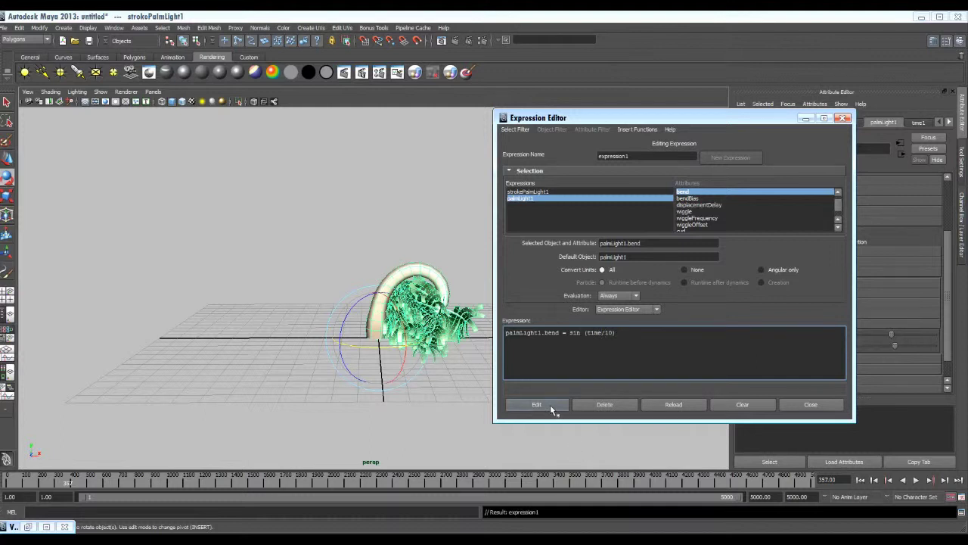
{"action": "left_click", "coordinate": [916, 480]}
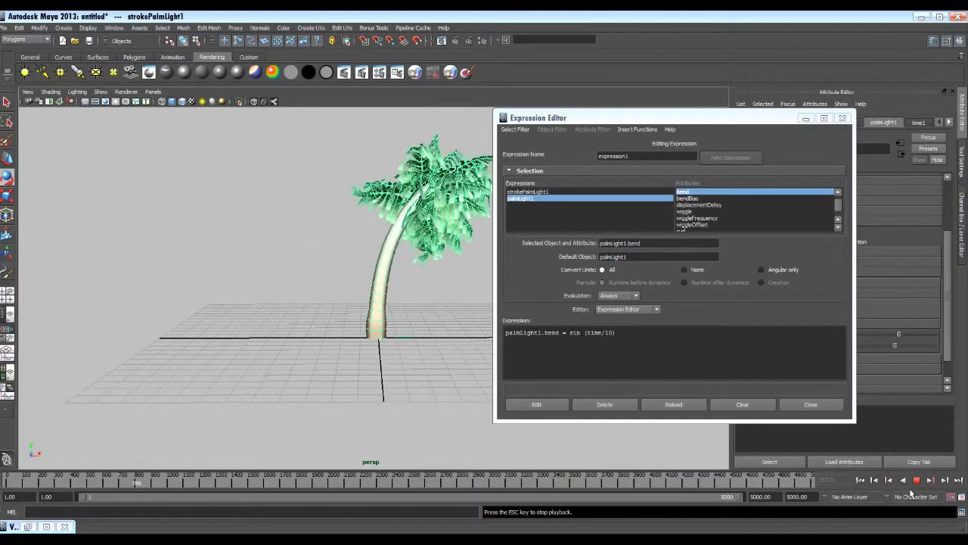
{"action": "left_click", "coordinate": [916, 480]}
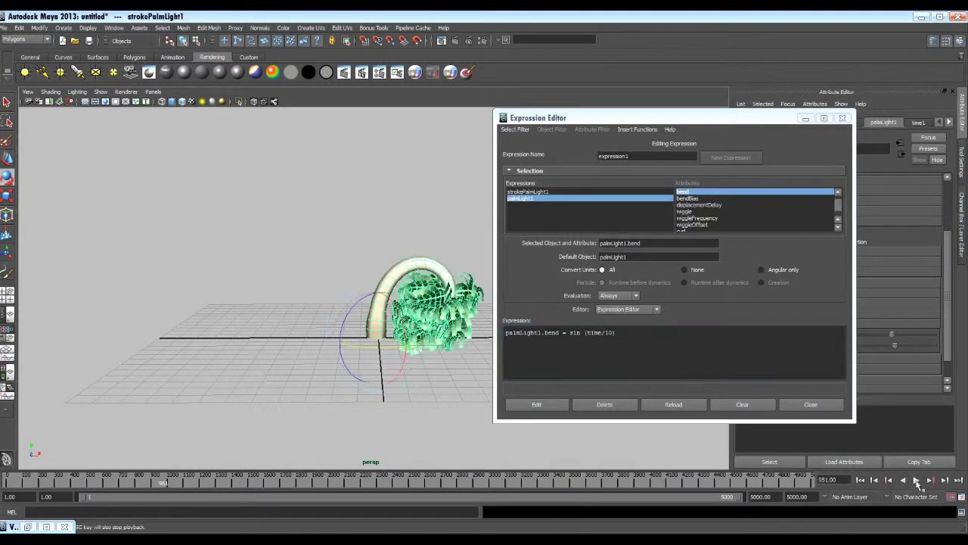
Step: Change the Bend expression to palmLight1.bend = sin (time*2), apply it and put the Expression Editor away
{"action": "left_click_drag", "start_coordinate": [602, 333], "coordinate": [609, 332]}
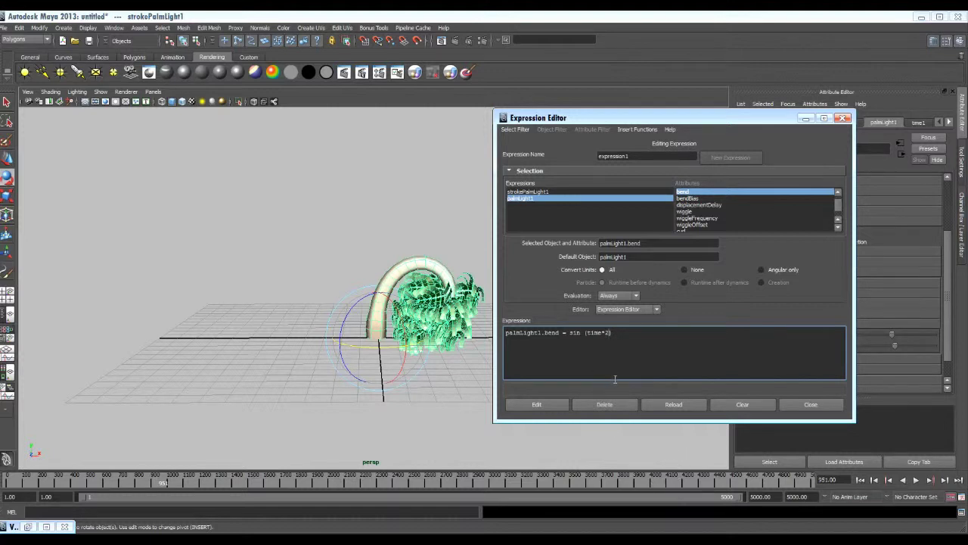
{"action": "left_click", "coordinate": [558, 404]}
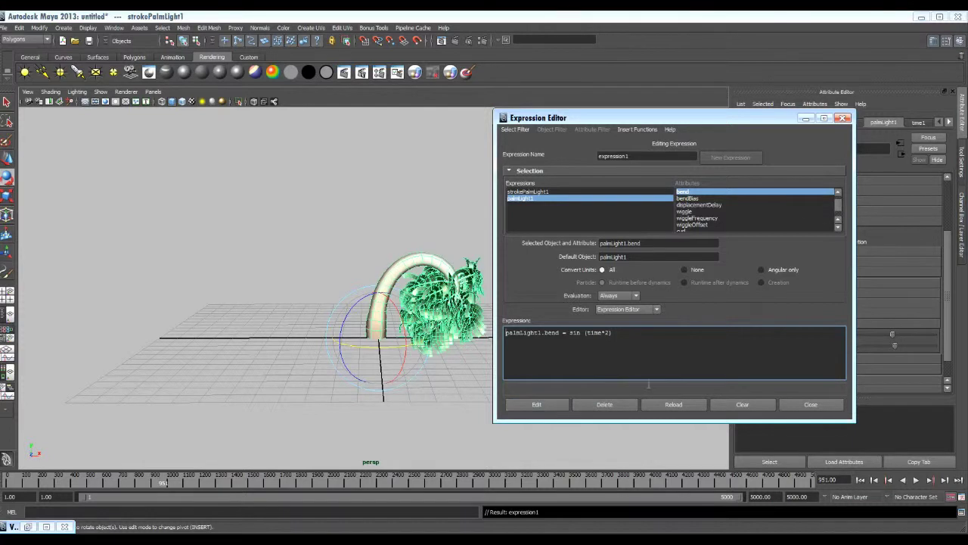
{"action": "left_click", "coordinate": [843, 119]}
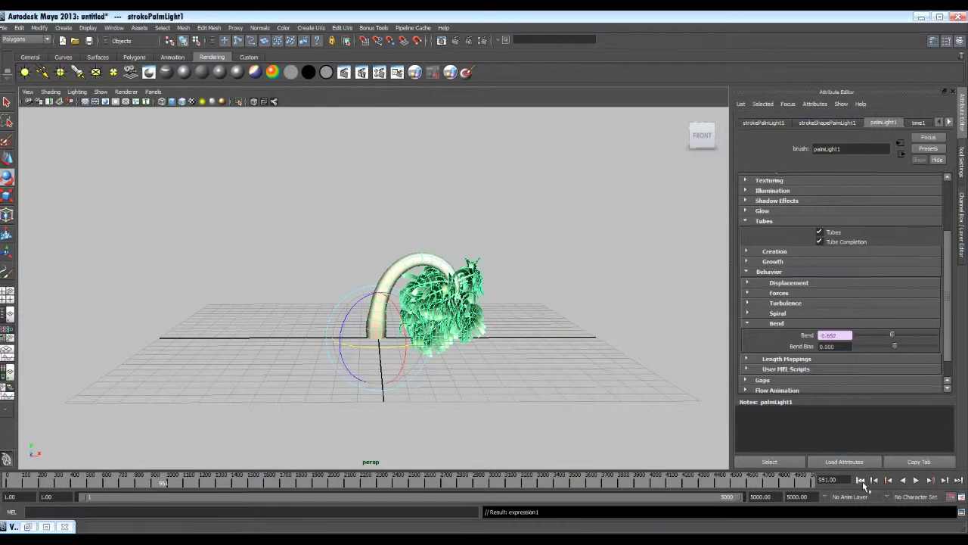
Step: Play back the bending from frame 1 with the palm tree deselected and stop it at frame 270
{"action": "left_click", "coordinate": [860, 479]}
{"action": "left_click", "coordinate": [916, 479]}
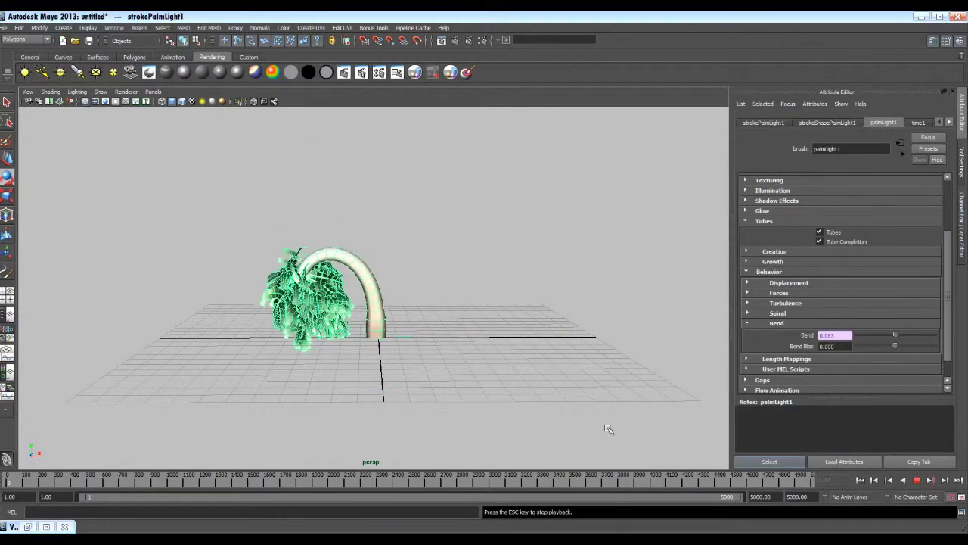
{"action": "left_click", "coordinate": [587, 346]}
{"action": "left_click_drag", "start_coordinate": [587, 345], "coordinate": [304, 153], "text": "alt"}
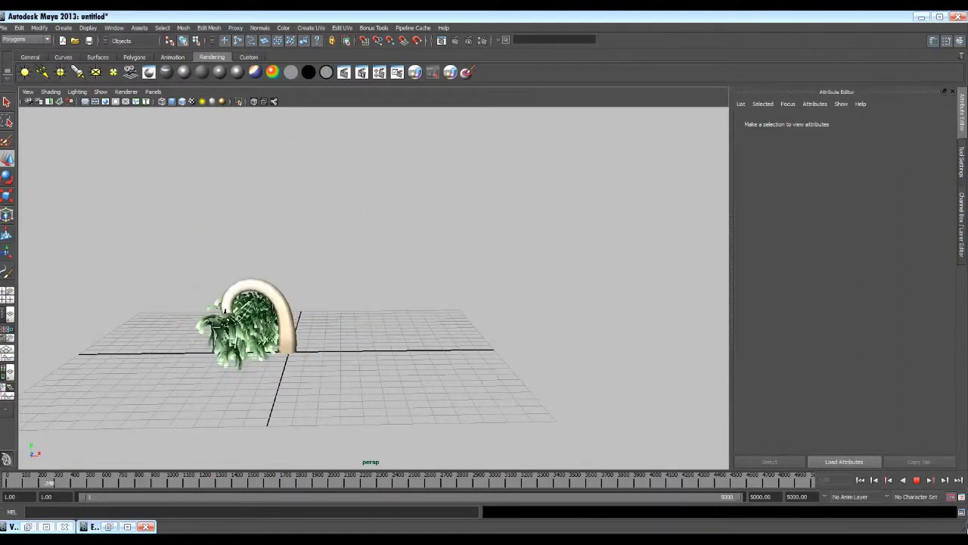
{"action": "left_click", "coordinate": [917, 480]}
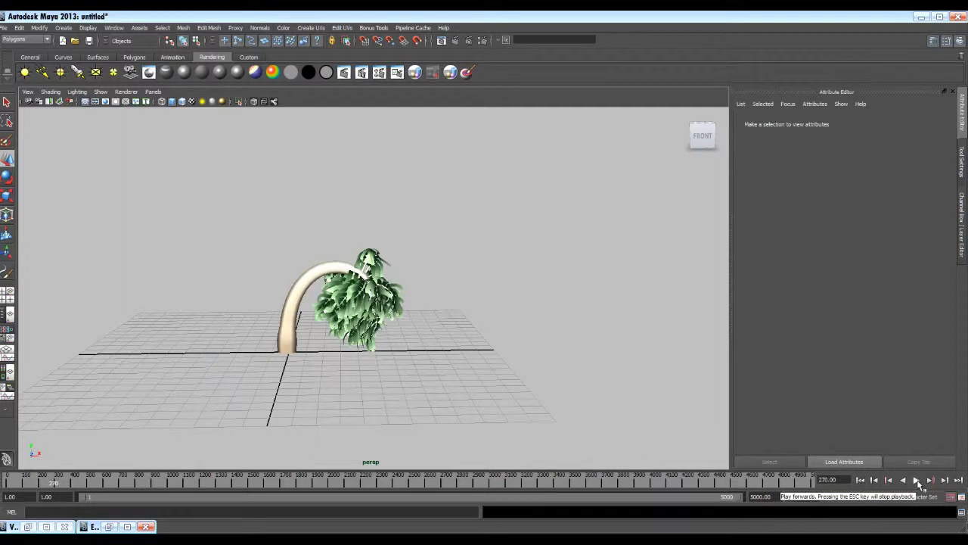
Step: Duplicate the palm tree once with Duplicate Special, with Duplicate input graph enabled
{"action": "left_click", "coordinate": [326, 266]}
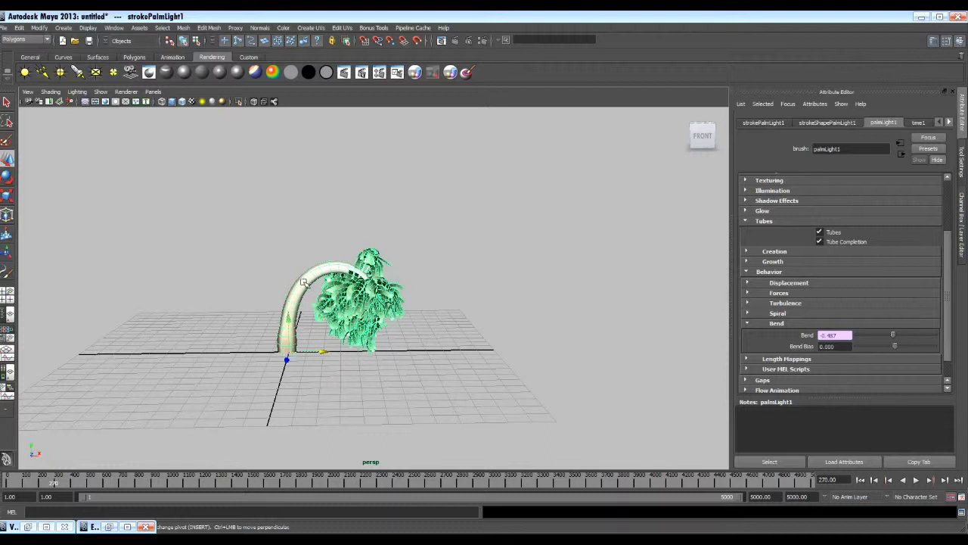
{"action": "left_click", "coordinate": [19, 28]}
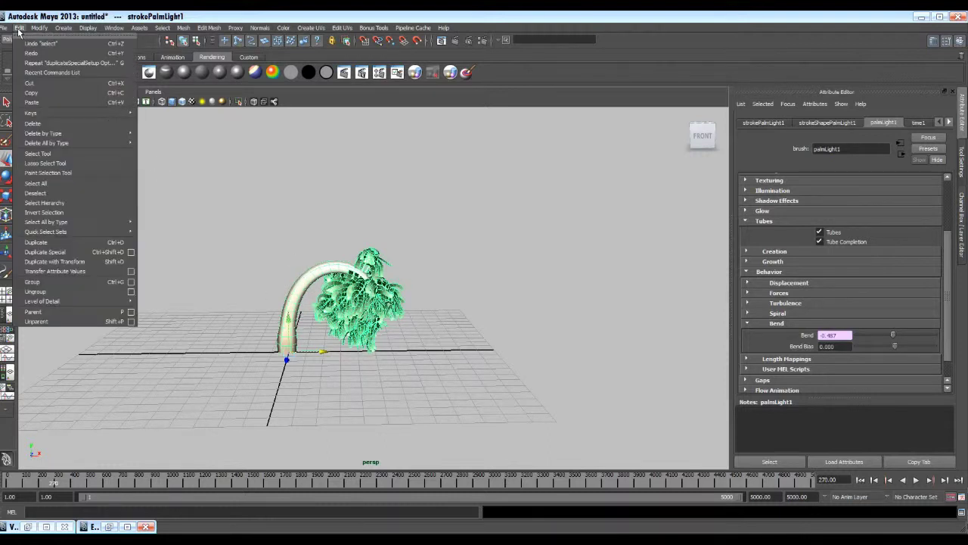
{"action": "left_click", "coordinate": [131, 253]}
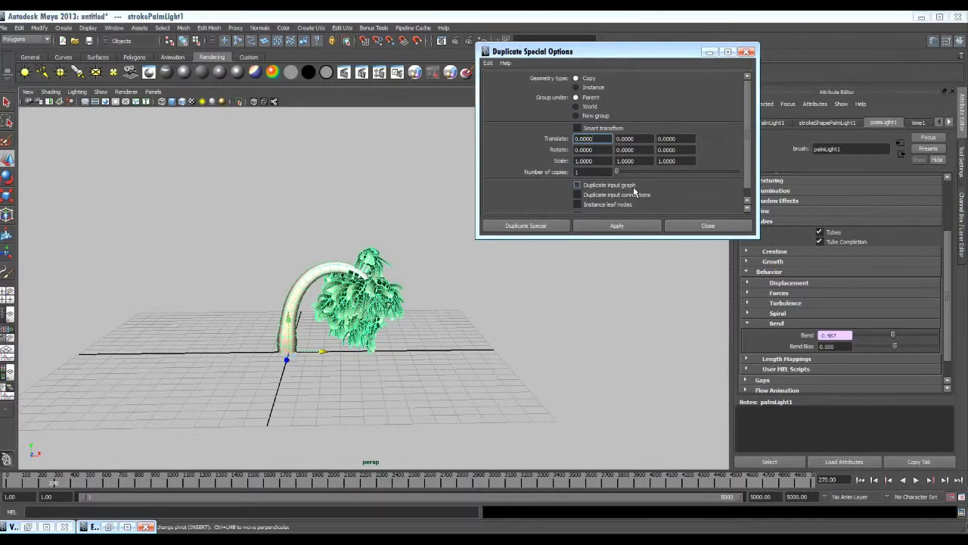
{"action": "left_click", "coordinate": [578, 185]}
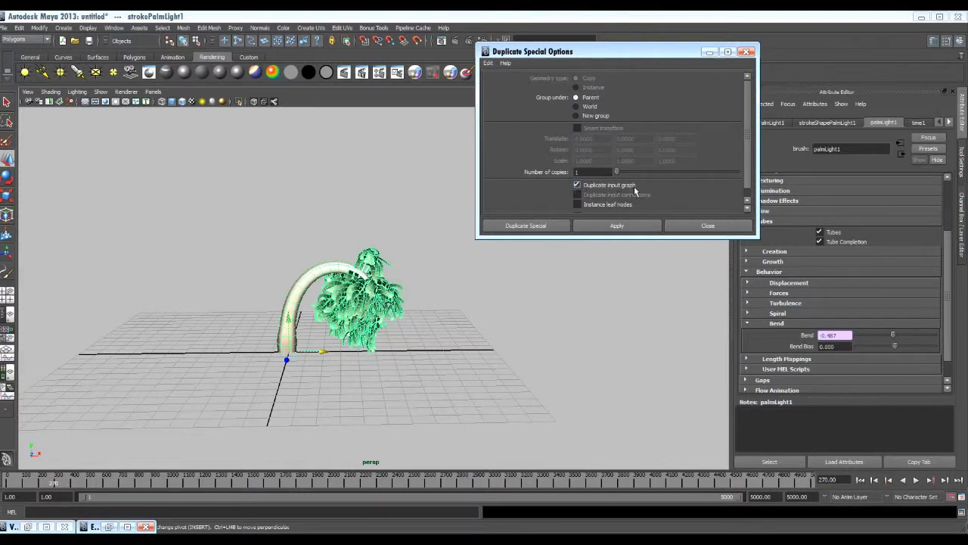
{"action": "left_click", "coordinate": [526, 226]}
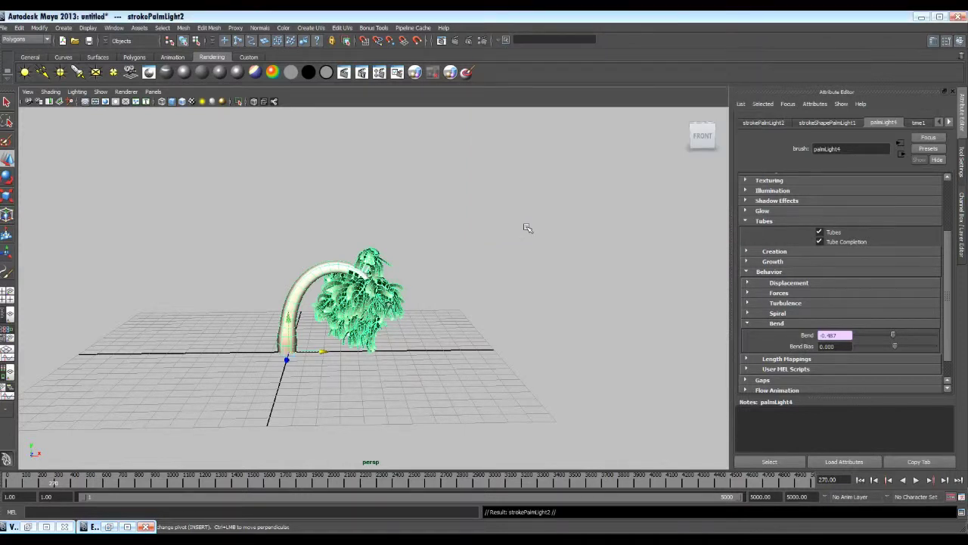
Step: Move the duplicated palm along its horizontal axis to stand beside the original, play back both trees' bending and deselect the duplicate
{"action": "left_click_drag", "start_coordinate": [321, 351], "coordinate": [461, 353]}
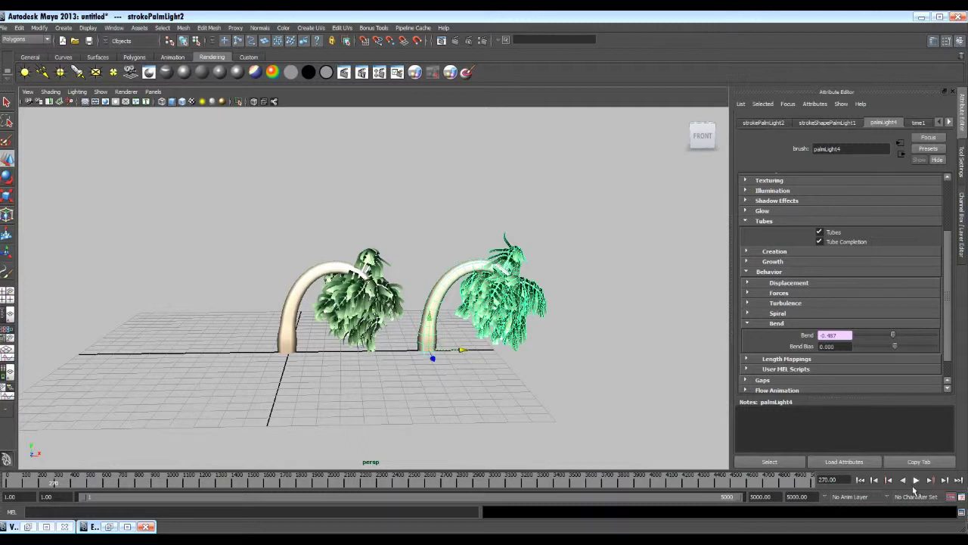
{"action": "left_click", "coordinate": [915, 480]}
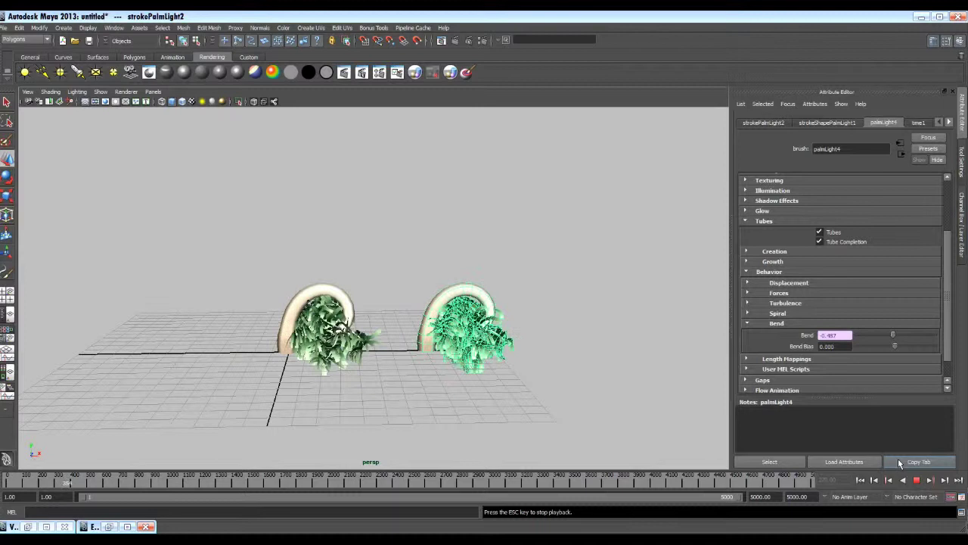
{"action": "left_click", "coordinate": [469, 282]}
{"action": "left_click", "coordinate": [466, 287]}
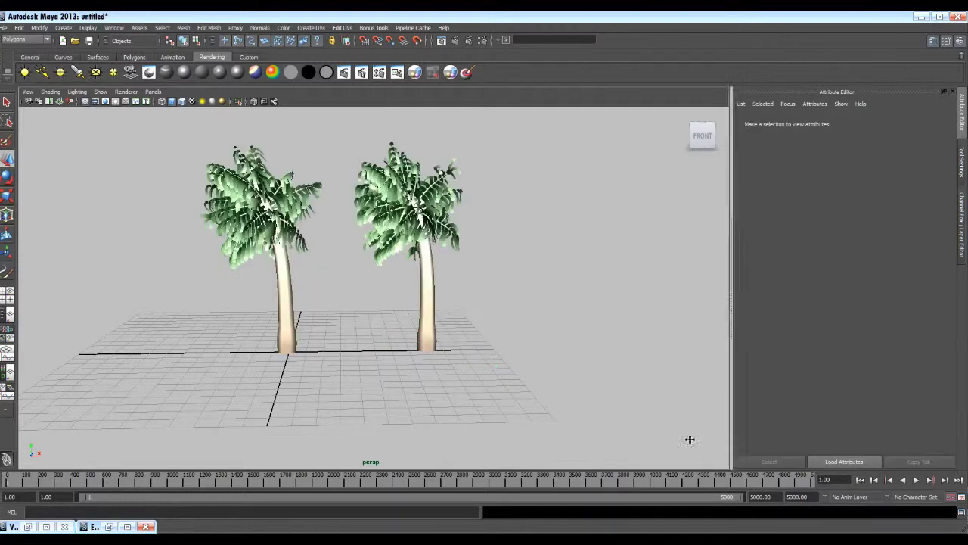
Step: Play the bending of both palms forward from frame 1 and in reverse, and stop the playback
{"action": "left_click", "coordinate": [916, 481]}
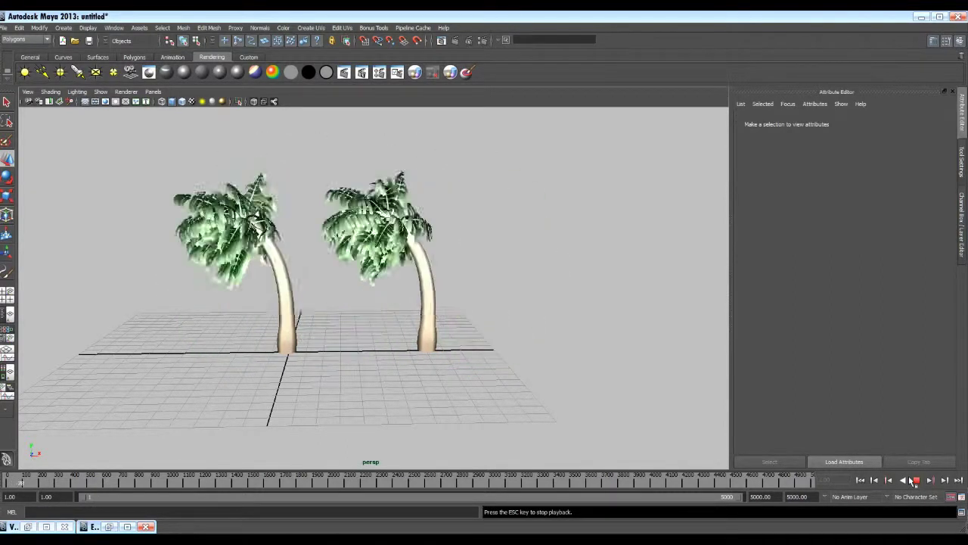
{"action": "left_click", "coordinate": [905, 480]}
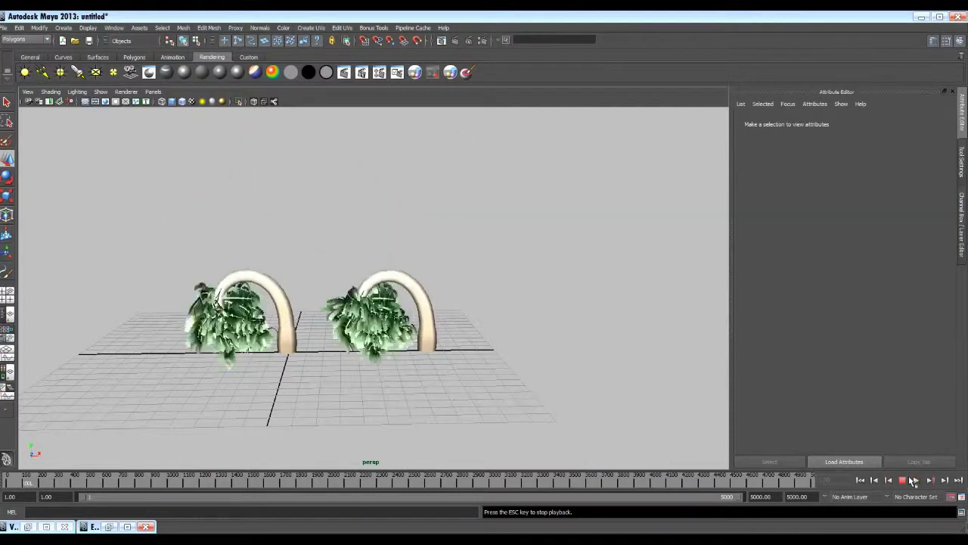
{"action": "left_click", "coordinate": [904, 481]}
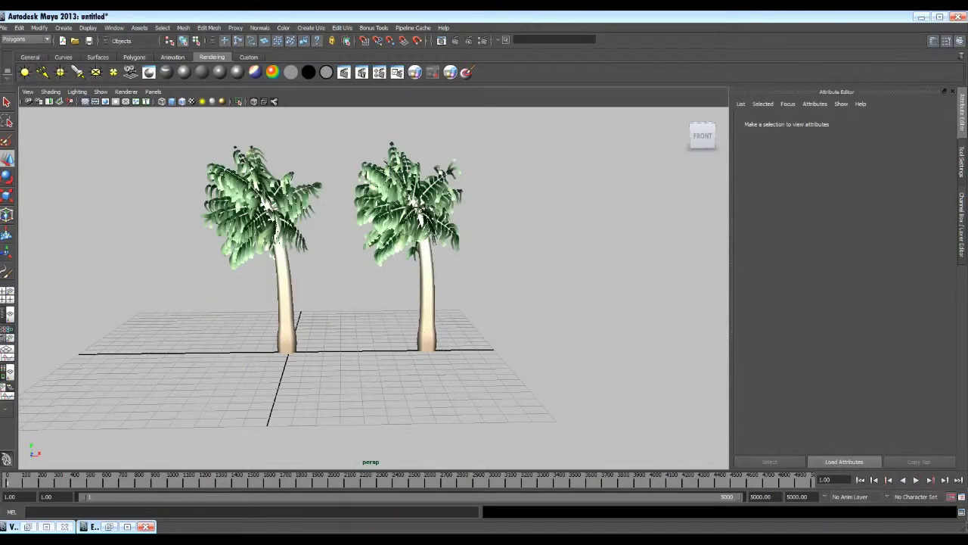
Step: Duplicate the second palm once with Duplicate Special, keeping Duplicate input graph enabled, and move the copy to the other side of the original
{"action": "left_click", "coordinate": [424, 239]}
{"action": "left_click", "coordinate": [20, 28]}
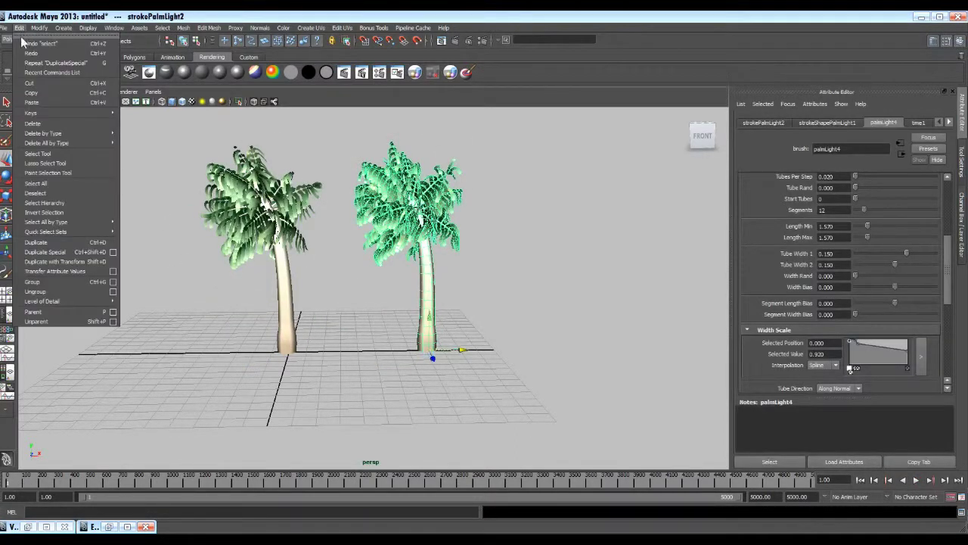
{"action": "left_click", "coordinate": [113, 252]}
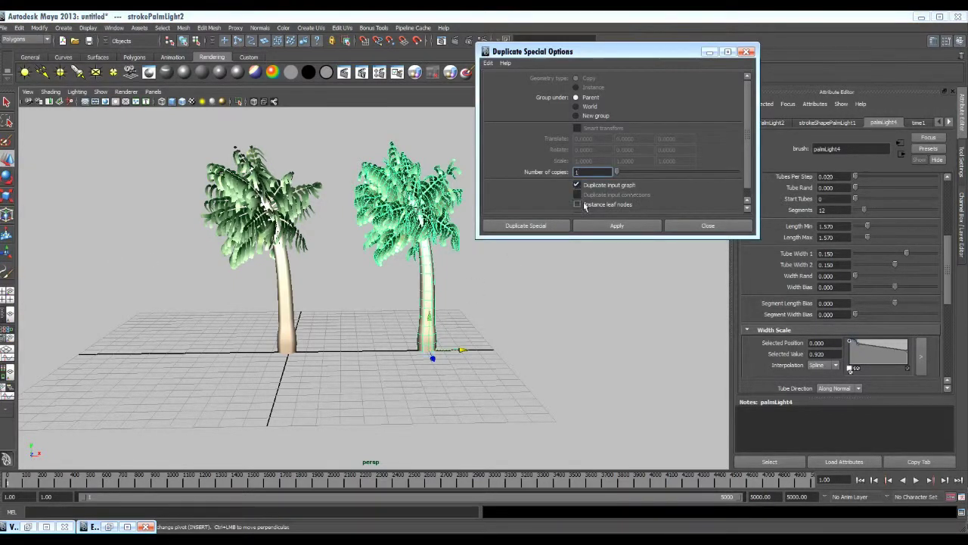
{"action": "left_click", "coordinate": [536, 226]}
{"action": "left_click_drag", "start_coordinate": [467, 351], "coordinate": [189, 354]}
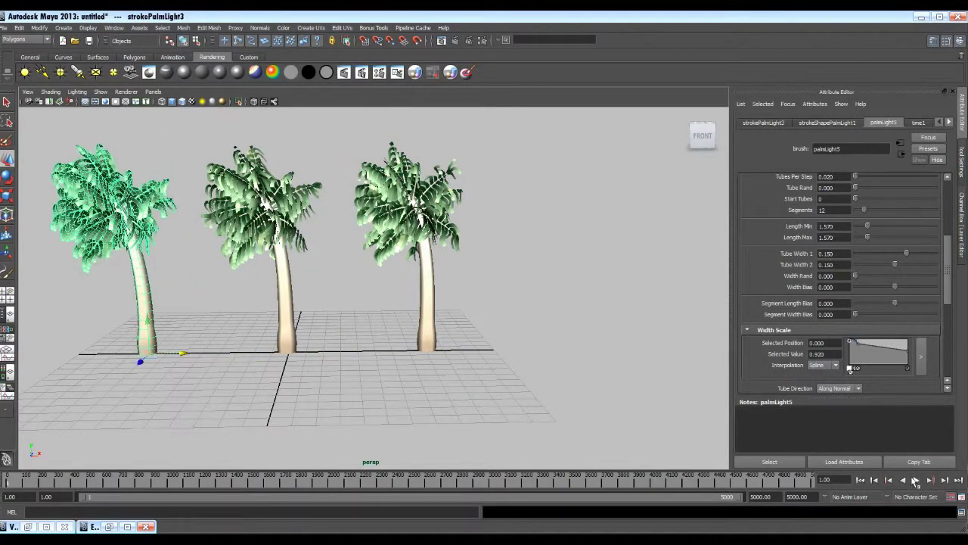
Step: Play back the bending of all three palms from frame 1 and examine it from an angled perspective
{"action": "left_click", "coordinate": [915, 480]}
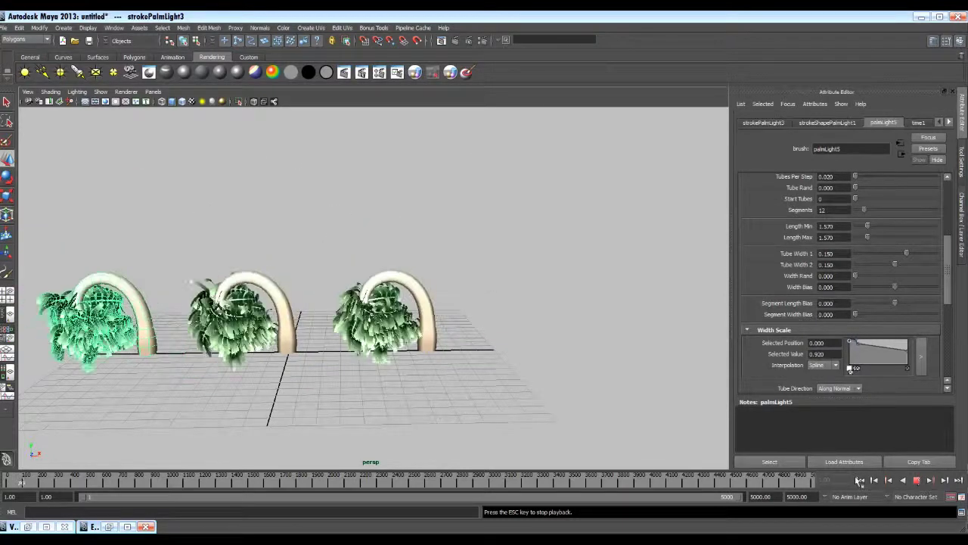
{"action": "left_click_drag", "start_coordinate": [582, 385], "coordinate": [525, 390], "text": "alt"}
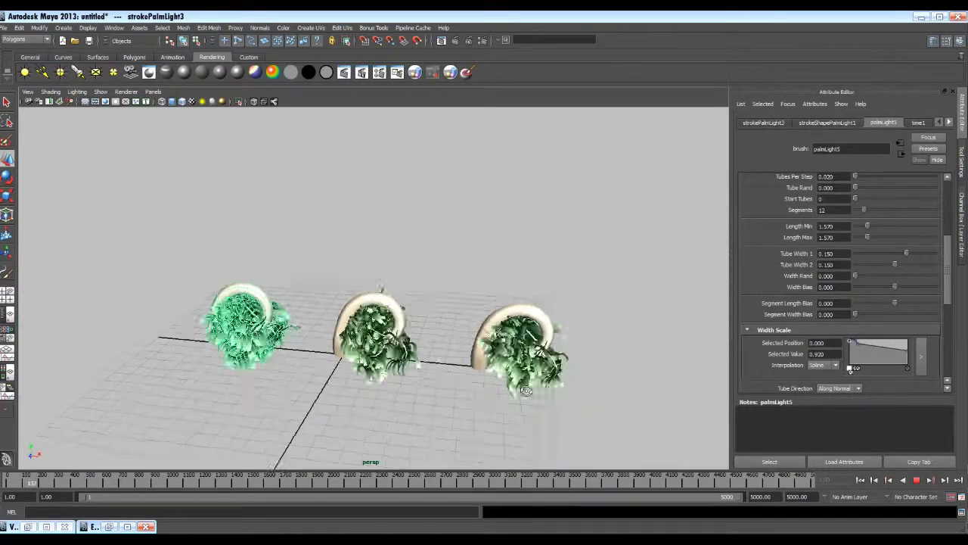